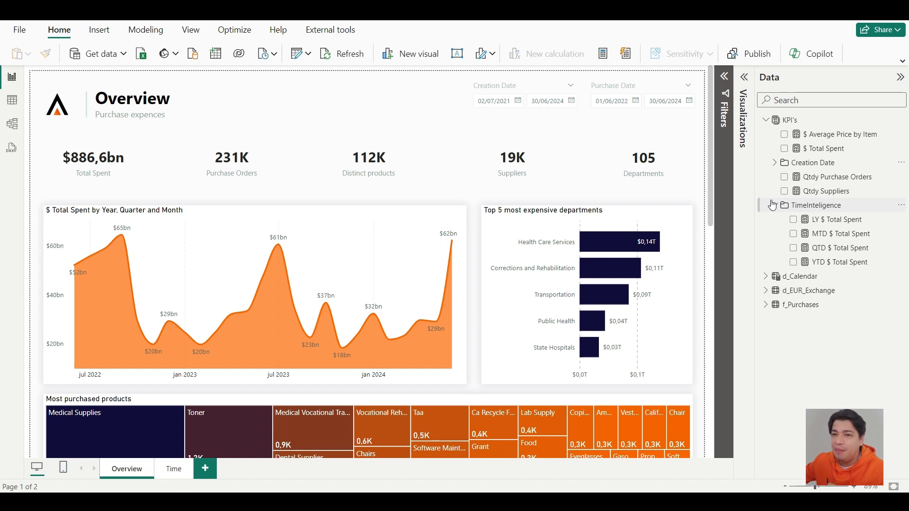
# Create a new calculation group in the semantic model from the model view
pyautogui.click(816, 226)
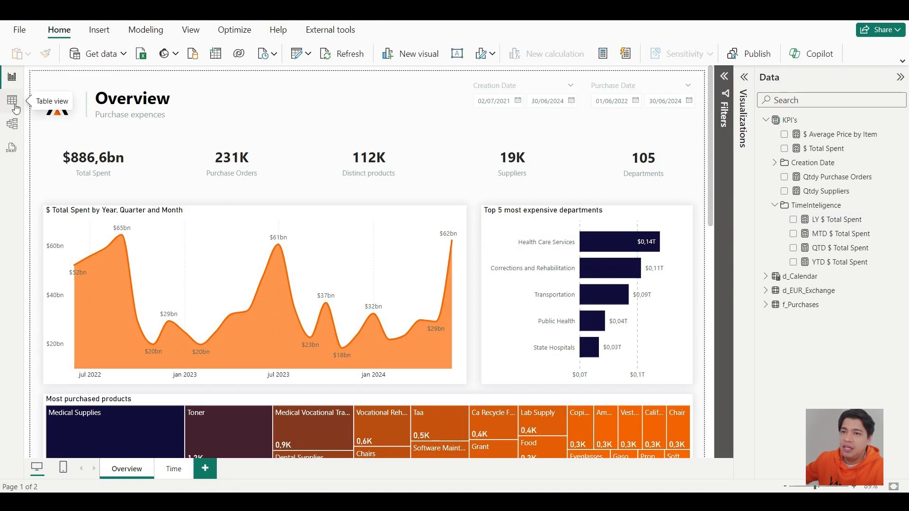
pyautogui.click(13, 102)
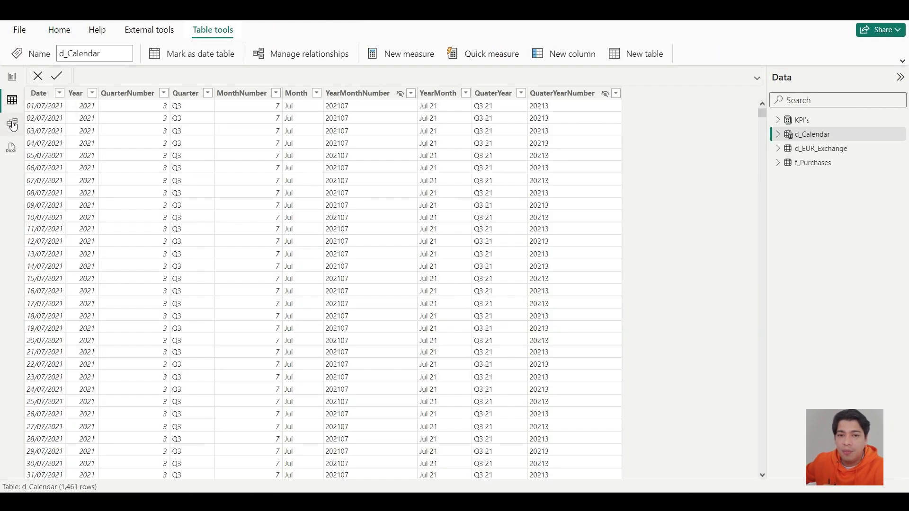
pyautogui.click(12, 124)
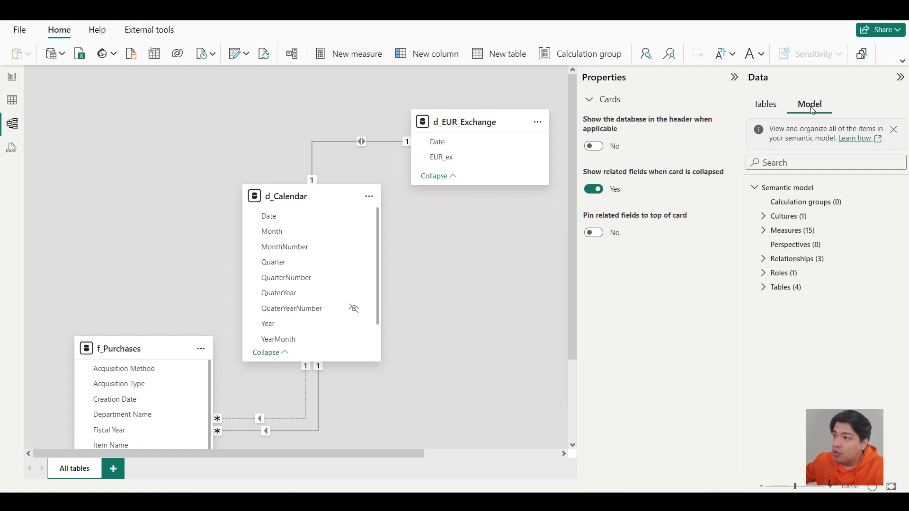
pyautogui.click(809, 203)
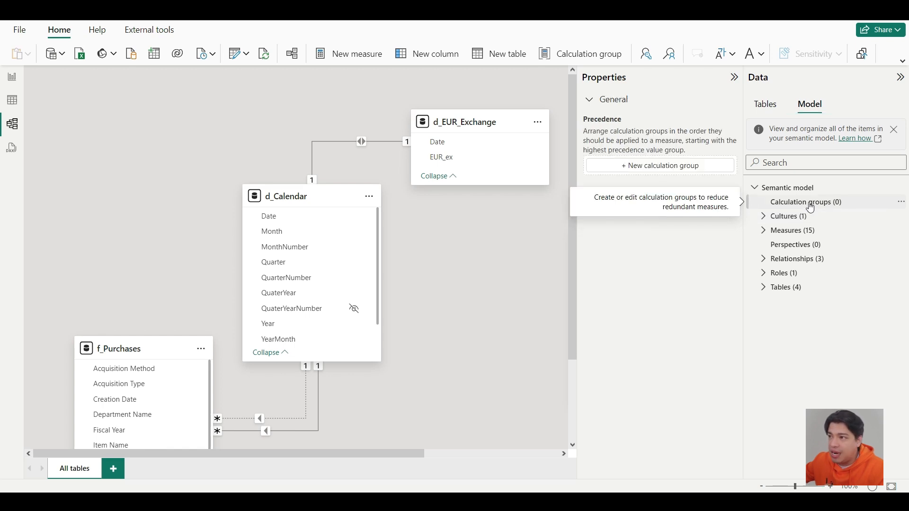
pyautogui.rightClick(803, 204)
pyautogui.click(750, 210)
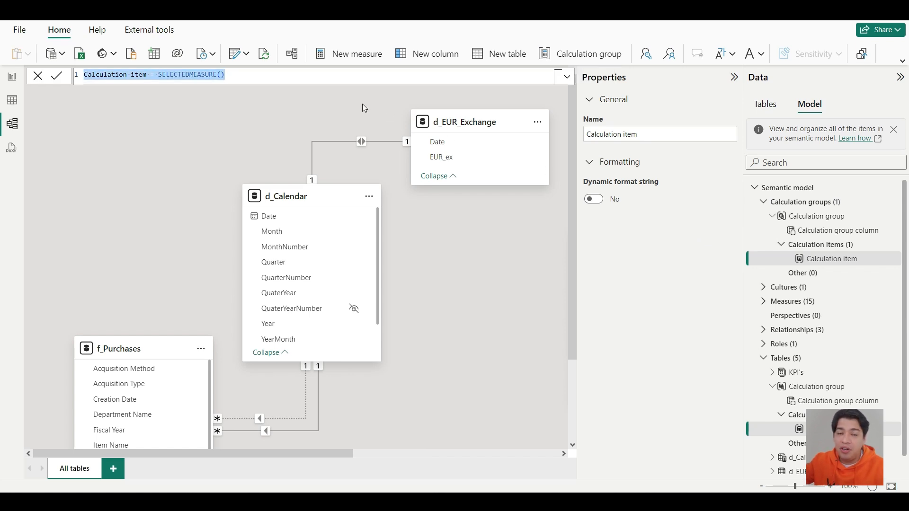
# Name the new calculation item MTD in its formula and put the SELECTEDMEASURE() expression on its own line
pyautogui.press('Right')
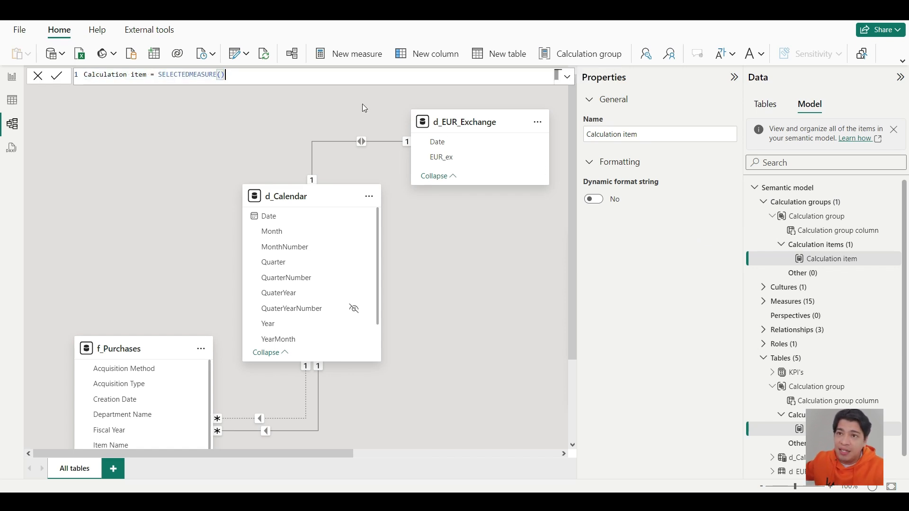
pyautogui.doubleClick(200, 75)
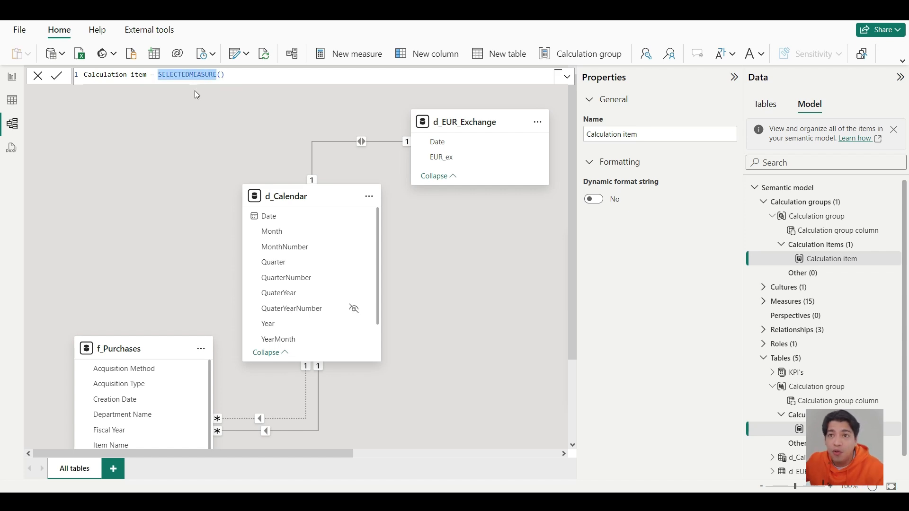
pyautogui.press('Home')
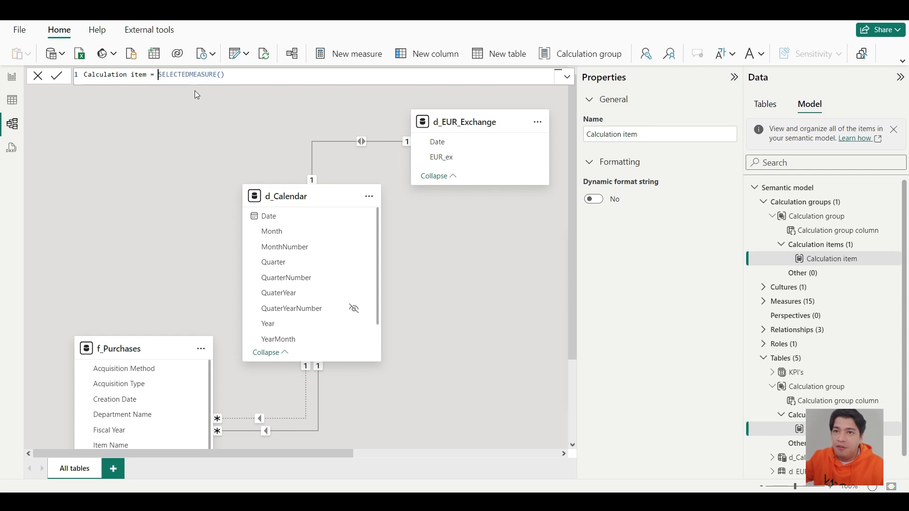
pyautogui.hotkey('ctrl', 'shift', 'Right')
pyautogui.hotkey('ctrl', 'shift', 'Right')
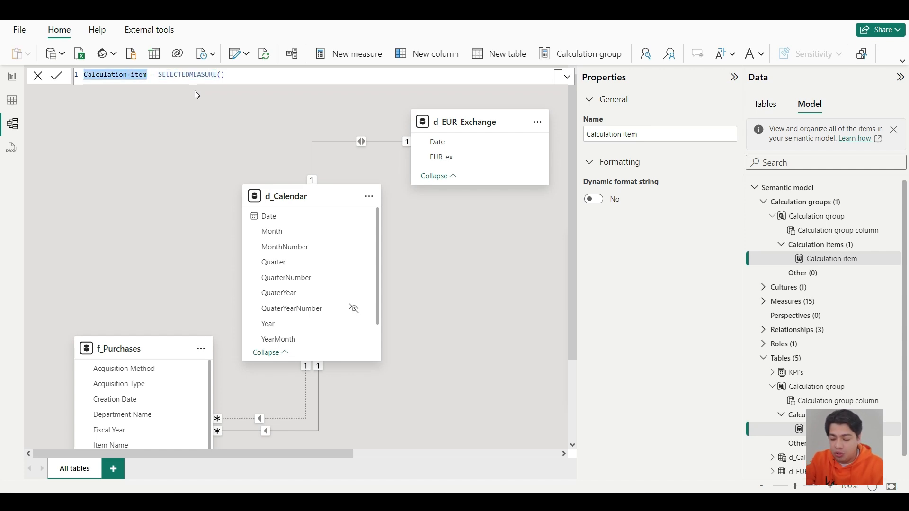
pyautogui.write('MTD')
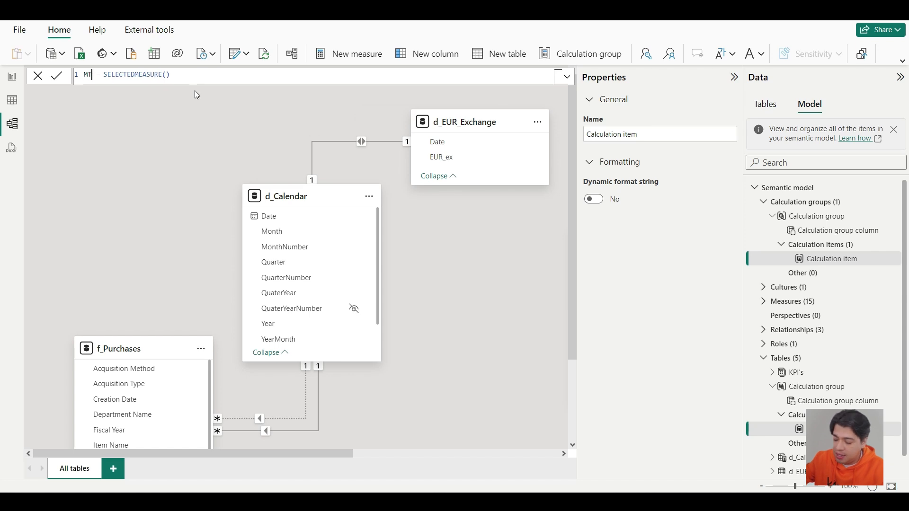
pyautogui.hotkey('ctrl', 'Right')
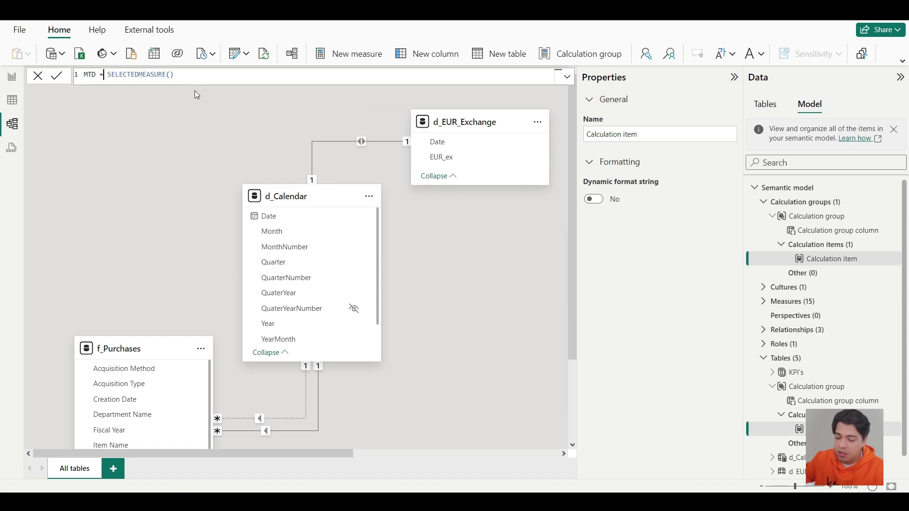
pyautogui.hotkey('ctrl', 'shift', 'Right')
pyautogui.press('Left')
pyautogui.hotkey('shift', 'Return')
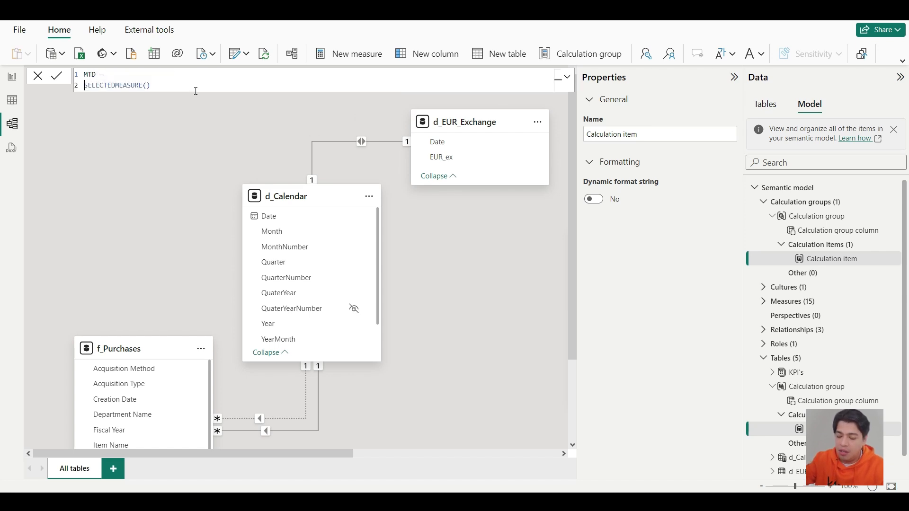
# Wrap SELECTEDMEASURE() in the TOTALMTD function as its first argument, leaving a new line for the dates argument
pyautogui.write('TOTAL')
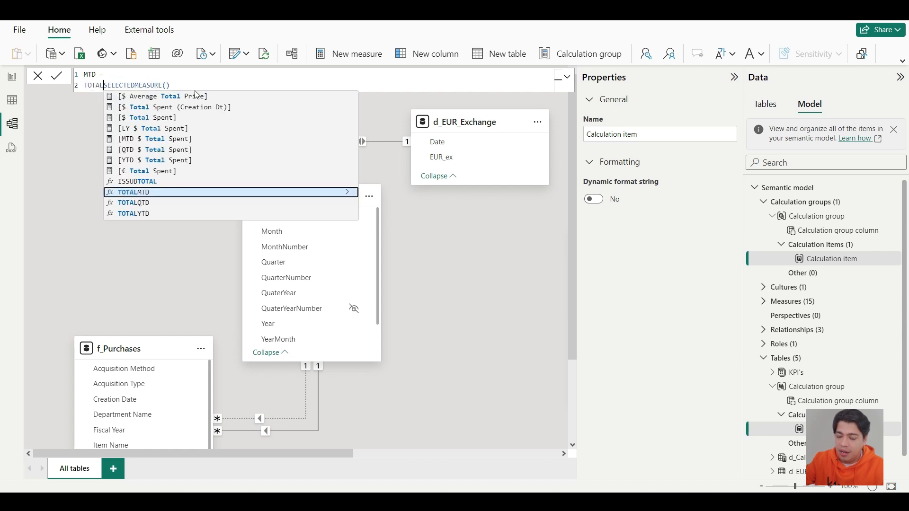
pyautogui.press('Tab')
pyautogui.hotkey('shift', 'Return')
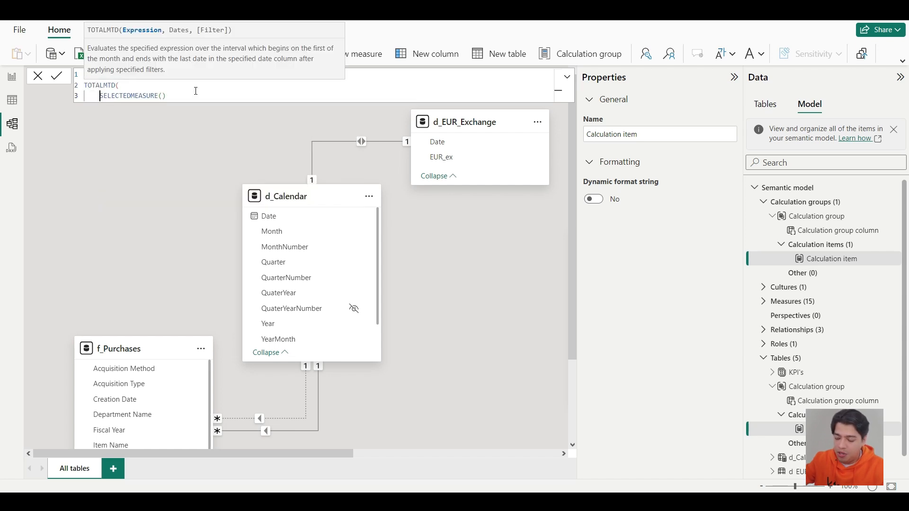
pyautogui.press('End')
pyautogui.write(',')
pyautogui.hotkey('shift', 'Return')
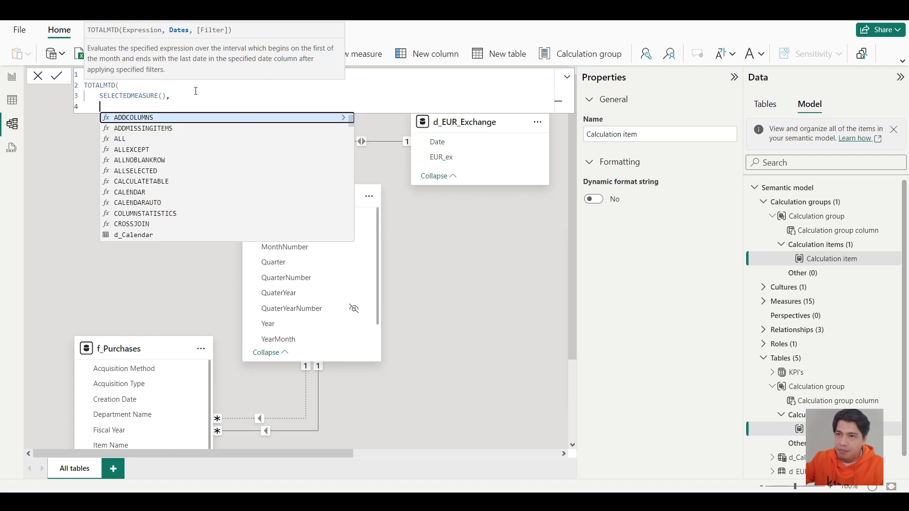
# Use d_Calendar[Date] as the dates argument, close the TOTALMTD formula, copy the whole formula and commit the MTD item
pyautogui.write('DATE')
pyautogui.press('Up')
pyautogui.press('Up')
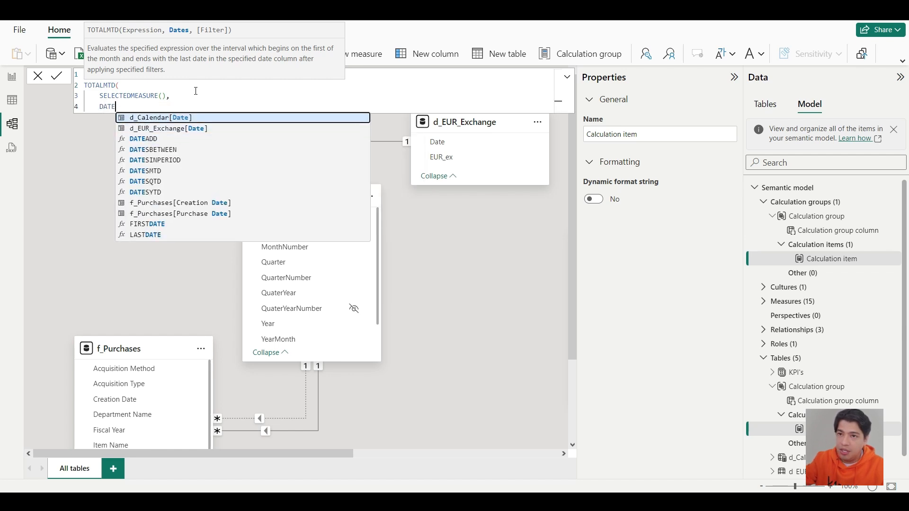
pyautogui.press('Tab')
pyautogui.press('Escape')
pyautogui.hotkey('shift', 'Return')
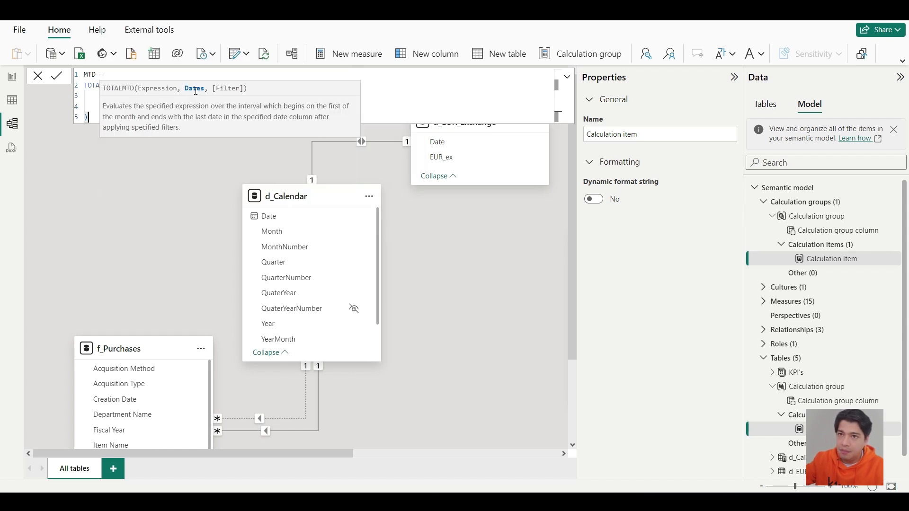
pyautogui.write('),')
pyautogui.hotkey('ctrl', 'a')
pyautogui.hotkey('ctrl', 'c')
pyautogui.press('Return')
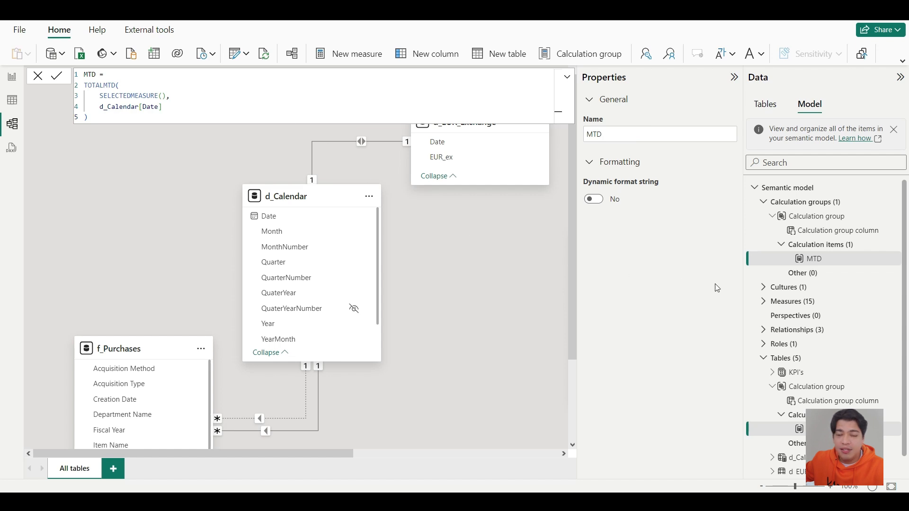
# Add a calculation item named QTD from the copied MTD formula, adapting it to the quarter-to-date total
pyautogui.rightClick(827, 260)
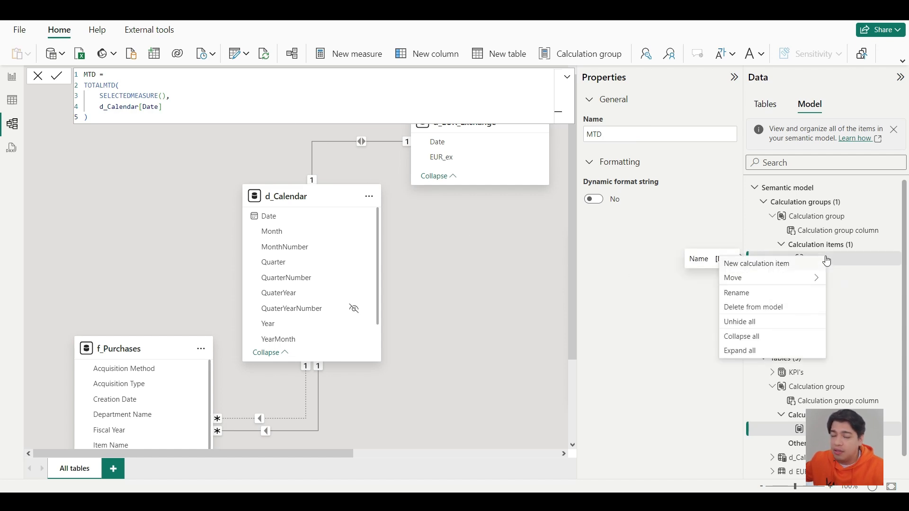
pyautogui.click(794, 268)
pyautogui.hotkey('ctrl', 'v')
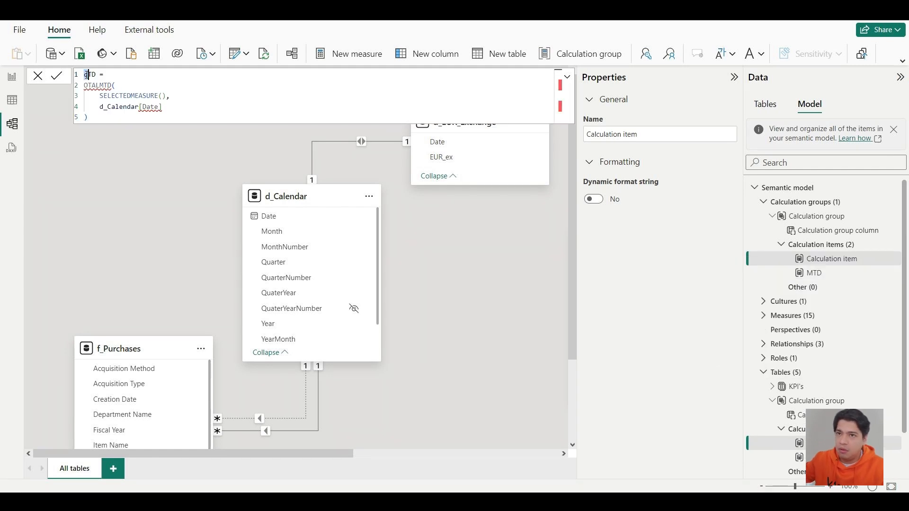
pyautogui.press('Left')
pyautogui.press('BackSpace')
pyautogui.write('Q')
# Add a calculation item named YTD from the copied MTD formula, adapting it to the year-to-date total
pyautogui.rightClick(785, 264)
pyautogui.click(788, 267)
pyautogui.hotkey('ctrl', 'v')
pyautogui.write('Y')
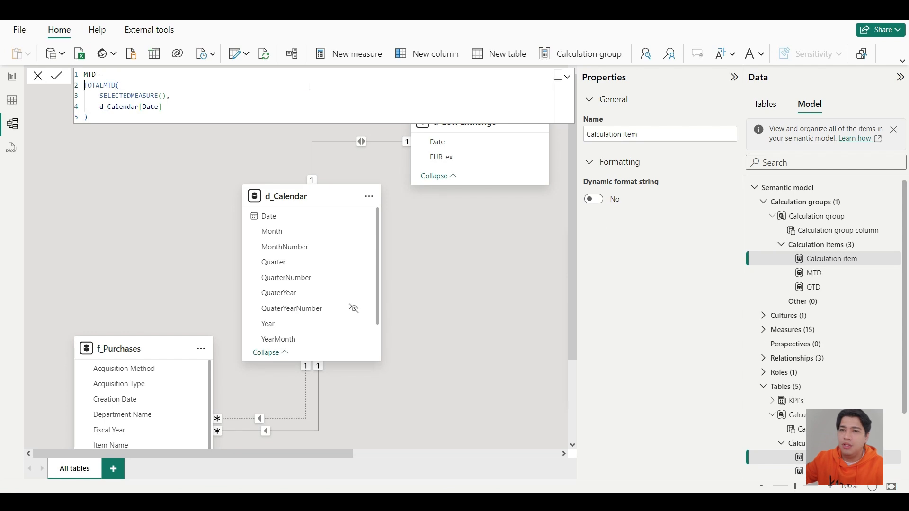
pyautogui.press('BackSpace')
pyautogui.write('Y')
pyautogui.press('Return')
# Add a calculation item named LY with a CALCULATE formula taking SELECTEDMEASURE() and the SAMEPERIODLASTYEAR function
pyautogui.rightClick(790, 261)
pyautogui.click(793, 268)
pyautogui.write('LY =')
pyautogui.hotkey('shift', 'Return')
pyautogui.write('CALCULATE(')
pyautogui.hotkey('shift', 'Return')
pyautogui.write('SELECTEDMEASURE(), SAMEPERIODLASTYEAR(date')
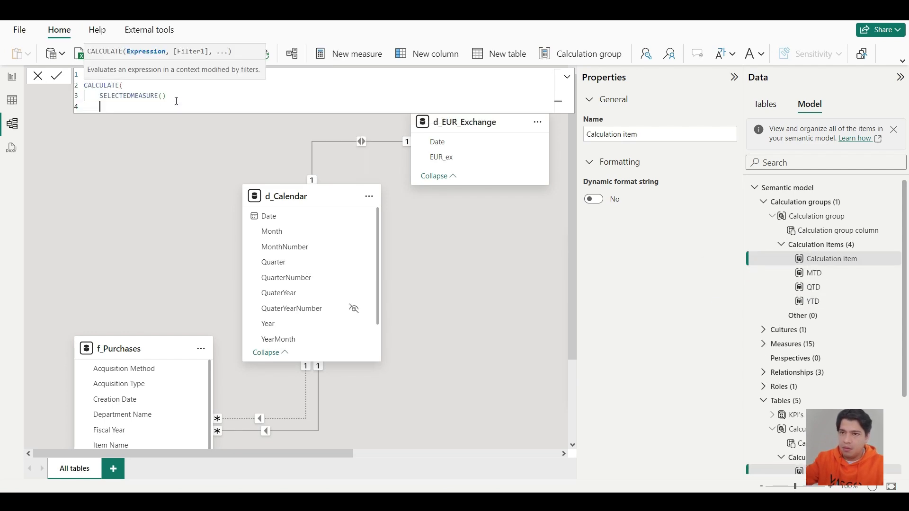
# Complete SAMEPERIODLASTYEAR with d_Calendar[Date], close the CALCULATE formula and commit the LY item
pyautogui.press('Up')
pyautogui.press('Up')
pyautogui.press('Tab')
pyautogui.write(')')
pyautogui.hotkey('shift', 'Return')
pyautogui.write(')')
pyautogui.press('Return')
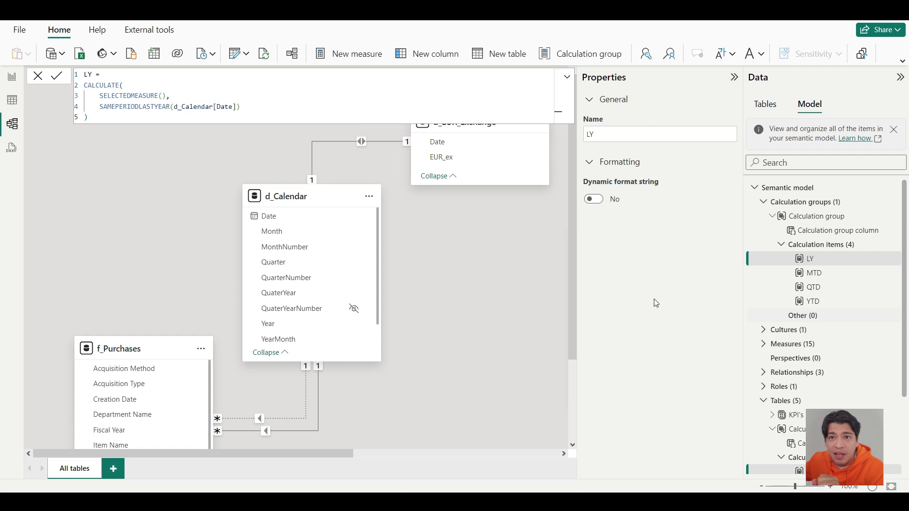
# View the calculation group's rows as table data and return to the model view
pyautogui.click(11, 100)
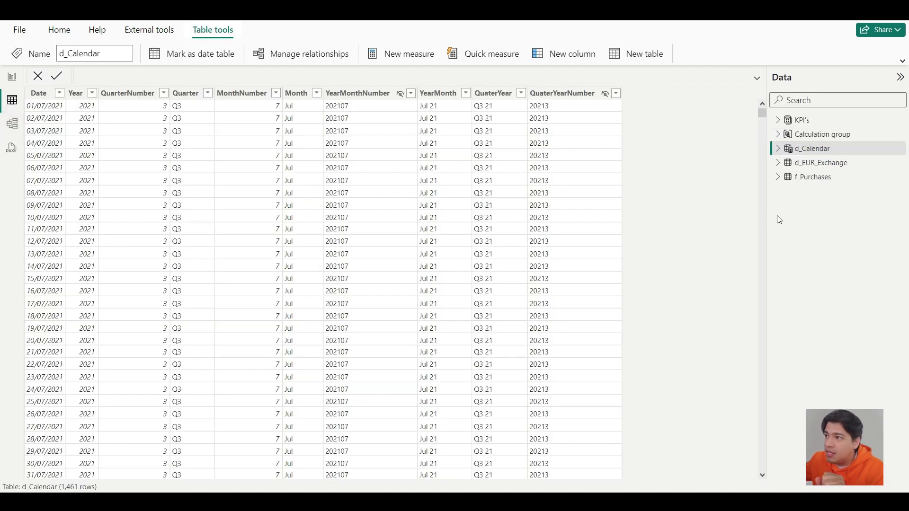
pyautogui.click(821, 141)
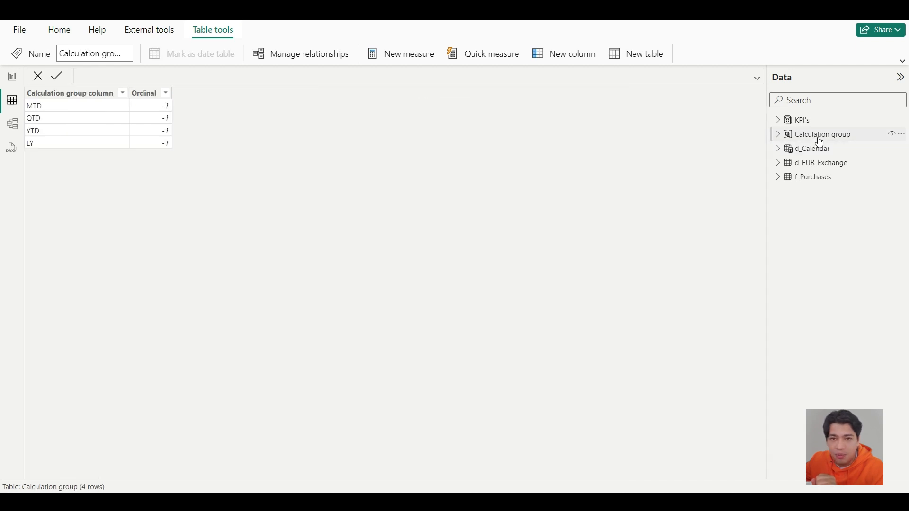
pyautogui.click(11, 124)
# Rename the calculation group column as TimeInteligence
pyautogui.doubleClick(828, 231)
pyautogui.write('Tie')
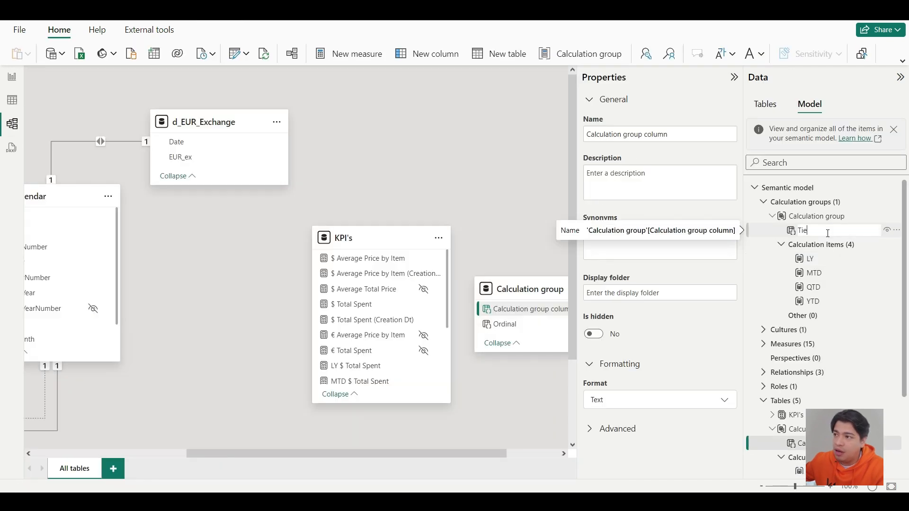
pyautogui.press('BackSpace')
pyautogui.write('meIn')
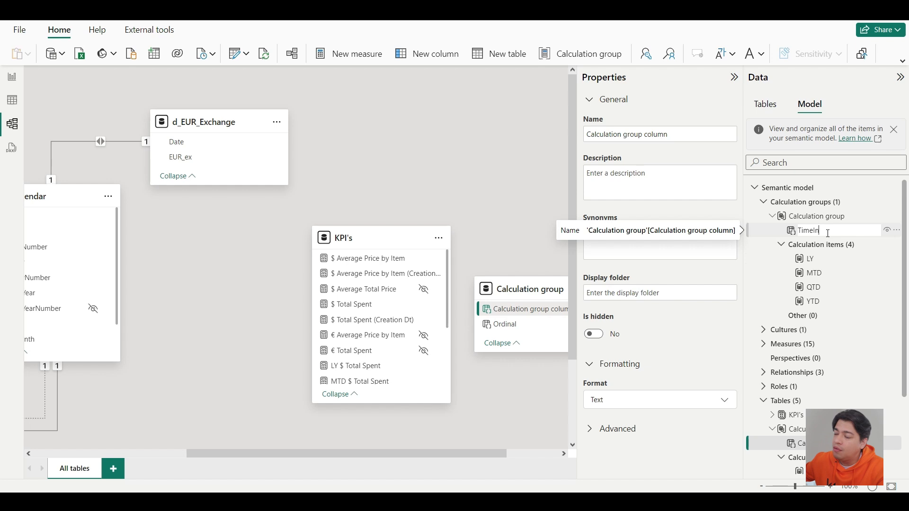
pyautogui.write('teligence')
pyautogui.press('Return')
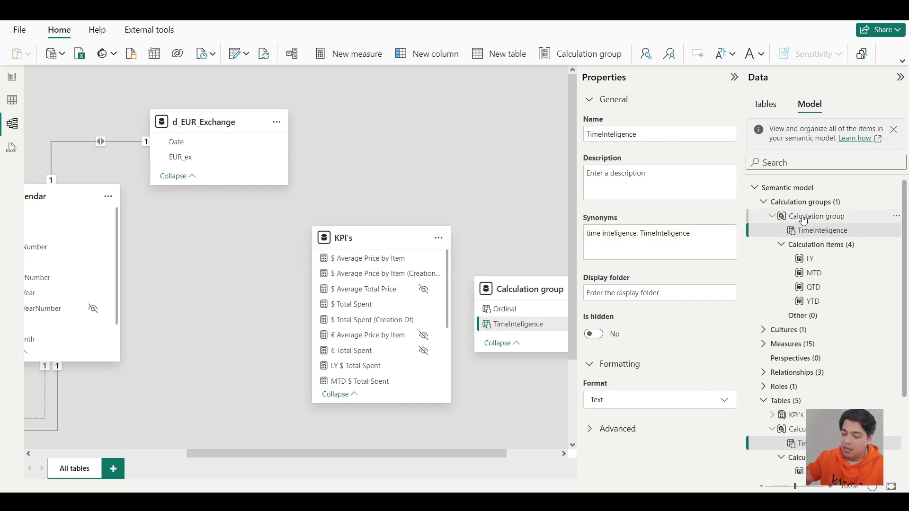
# Rename the calculation group as cg_TimeInteligence
pyautogui.doubleClick(804, 216)
pyautogui.write('cg_Tim')
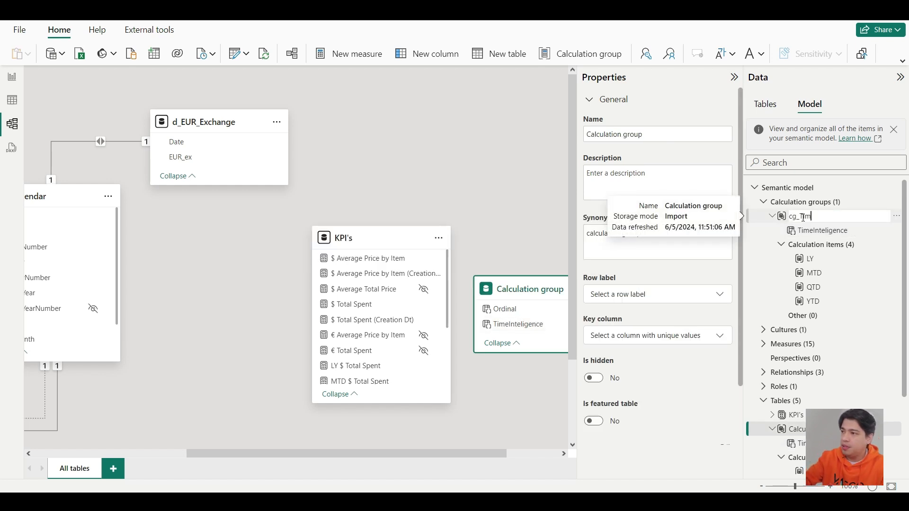
pyautogui.write('eInteligence')
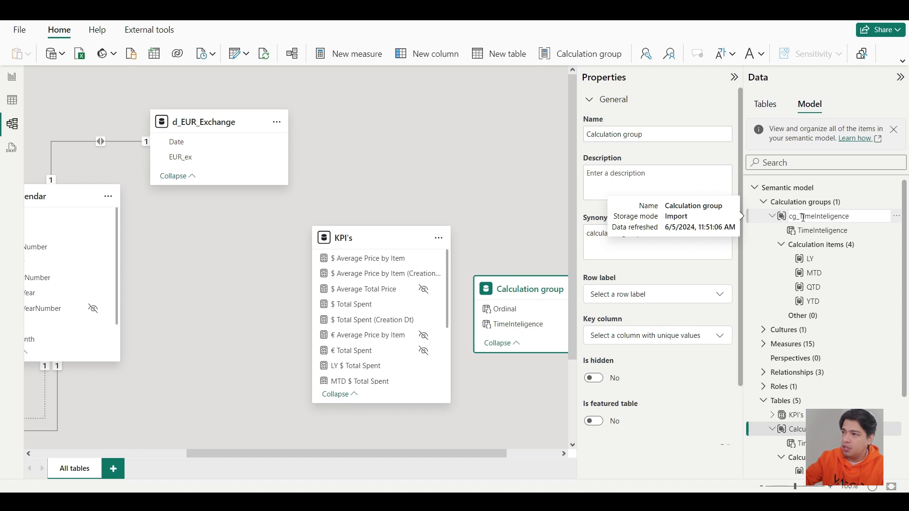
pyautogui.press('Return')
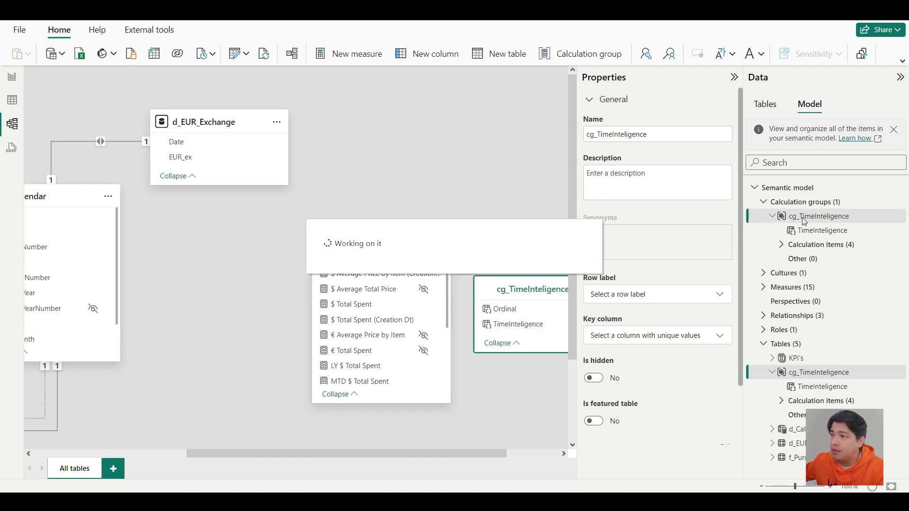
# Place the TimeInteligence field of cg_TimeInteligence as a table visual above the Distinct products card on the Overview page and filter by MTD
pyautogui.click(12, 76)
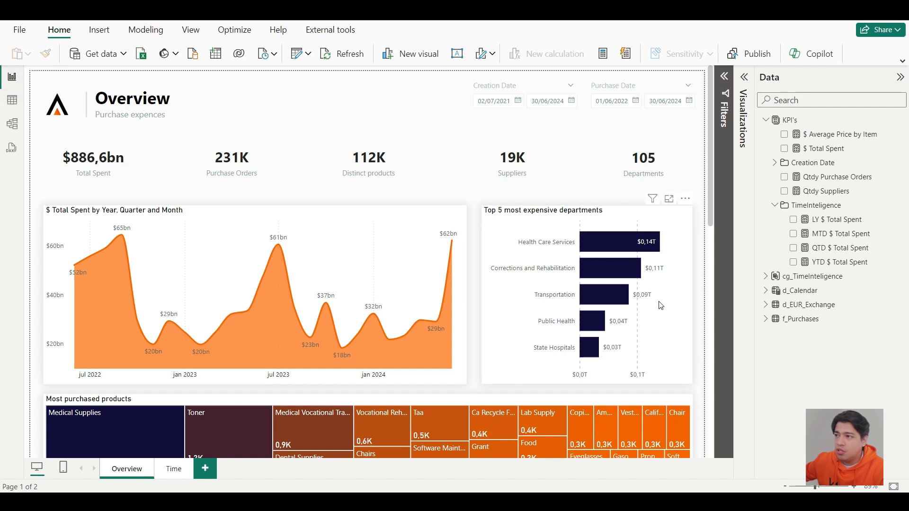
pyautogui.click(767, 277)
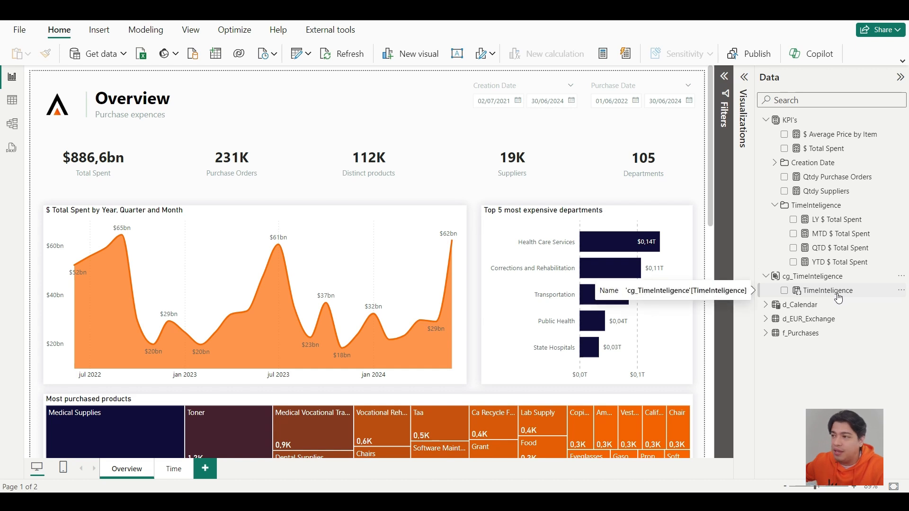
pyautogui.moveTo(838, 297); pyautogui.dragTo(429, 126)
pyautogui.moveTo(402, 101); pyautogui.dragTo(403, 102)
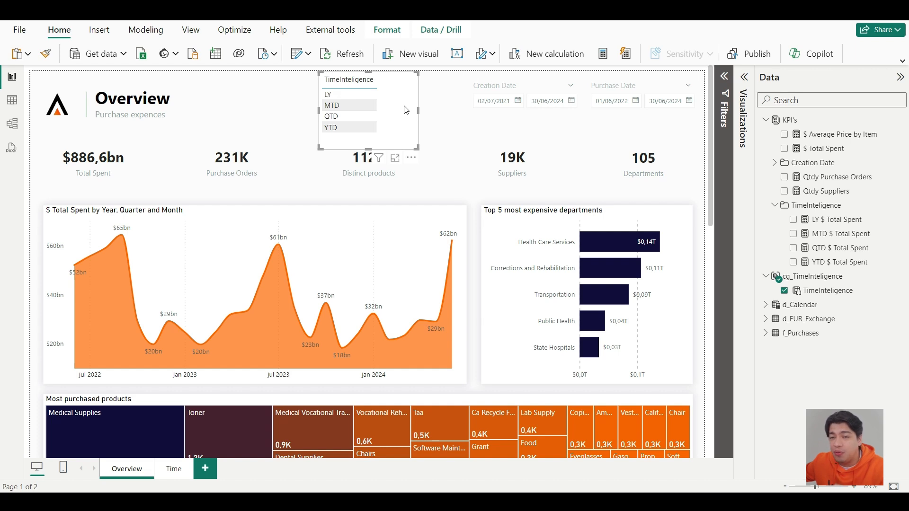
pyautogui.click(334, 108)
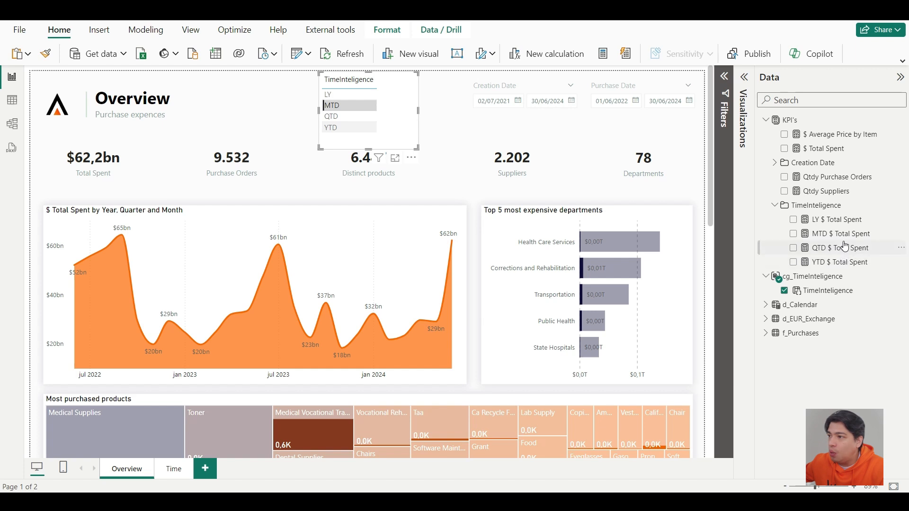
# Place the MTD $ Total Spent measure as a card beside the TimeInteligence table and widen the card
pyautogui.moveTo(833, 235); pyautogui.dragTo(264, 104)
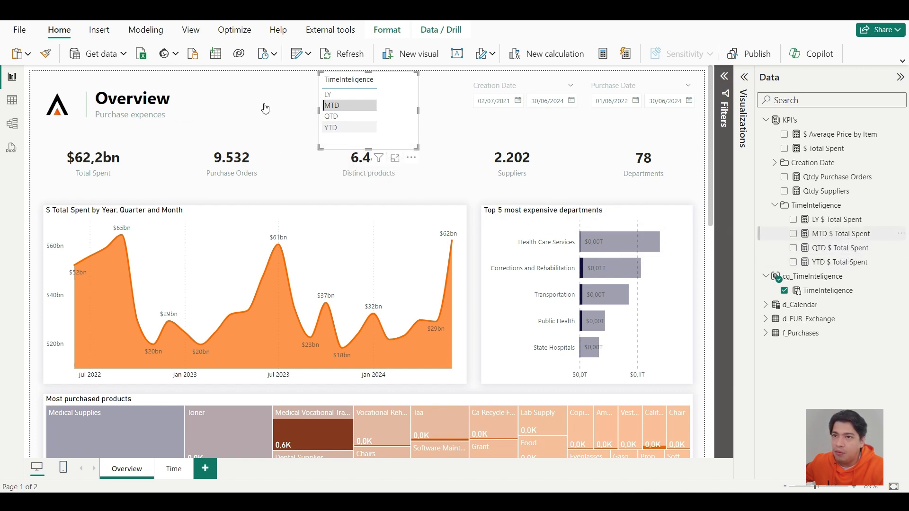
pyautogui.click(745, 78)
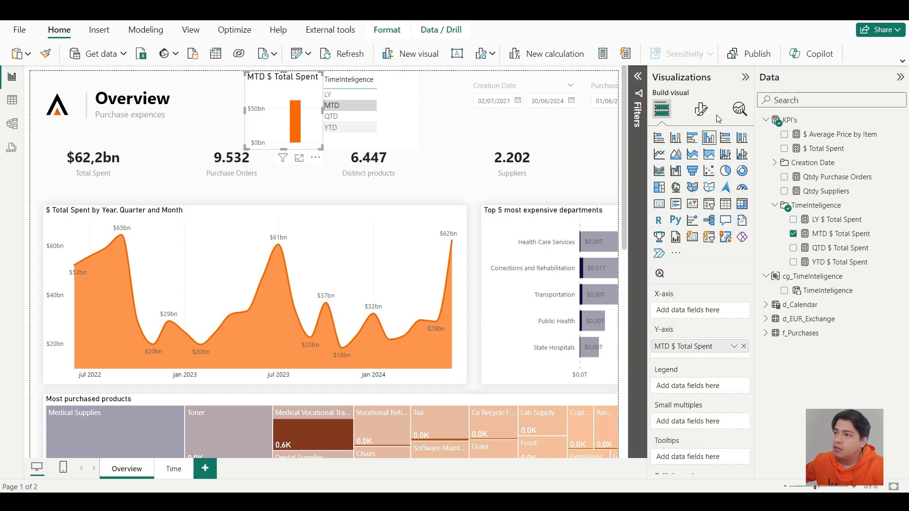
pyautogui.click(659, 204)
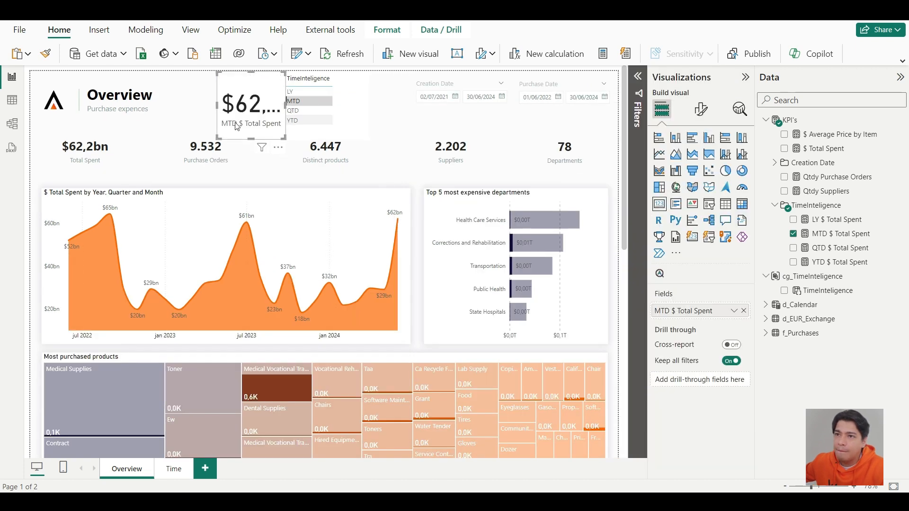
pyautogui.moveTo(218, 105); pyautogui.dragTo(189, 99)
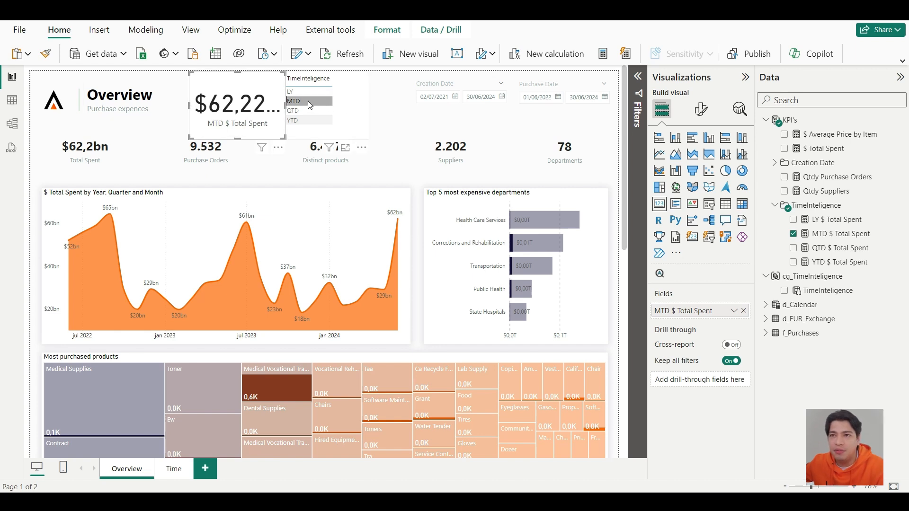
# Clear the MTD filter in the TimeInteligence table, filter by YTD and inspect the April 2023 point of the Total Spent chart
pyautogui.click(348, 114)
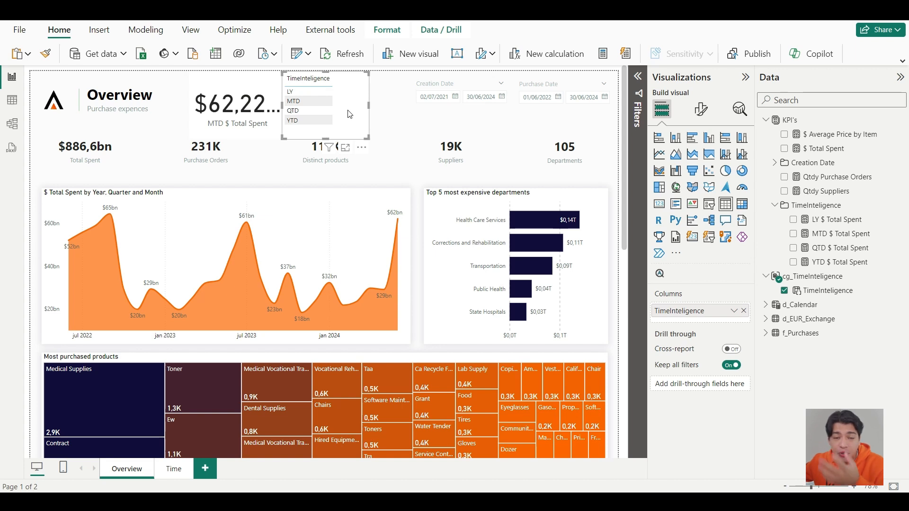
pyautogui.click(293, 120)
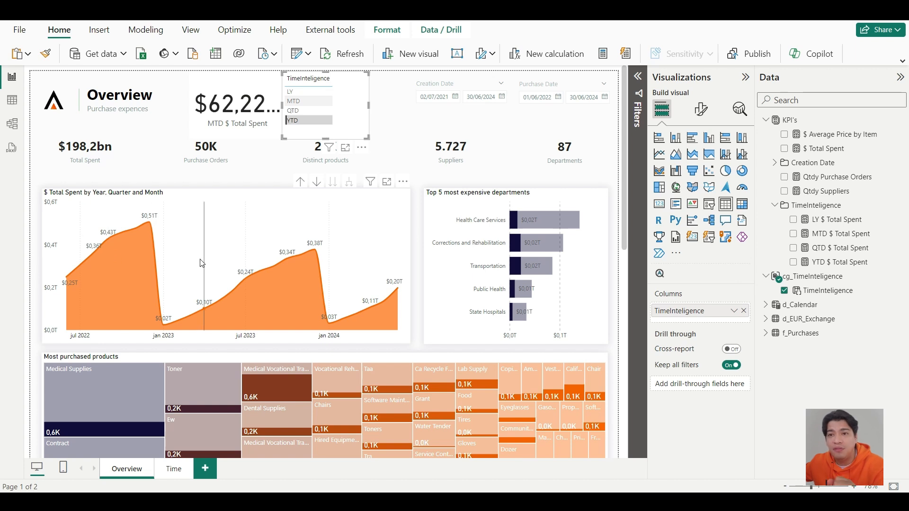
pyautogui.moveTo(203, 263)
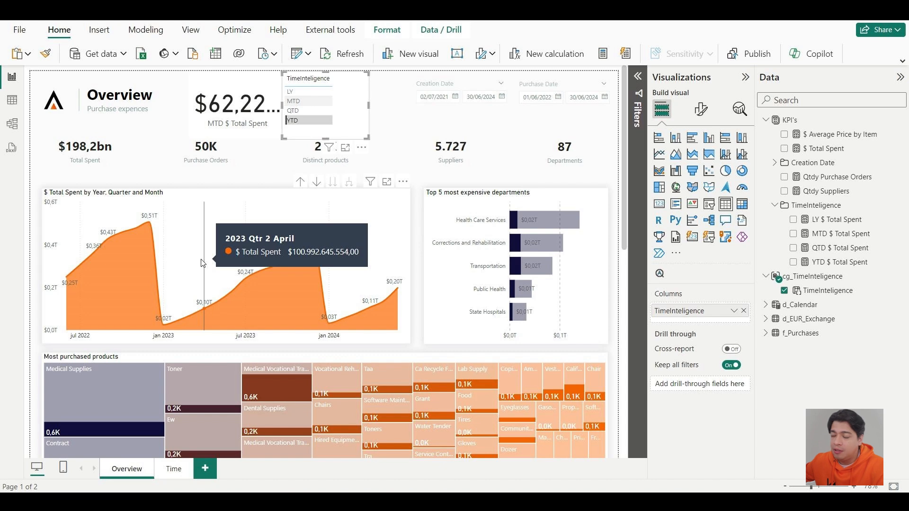
# Set the TimeInteligence slicer's style to Tile with a white border and move it down level with the date slicers
pyautogui.click(701, 108)
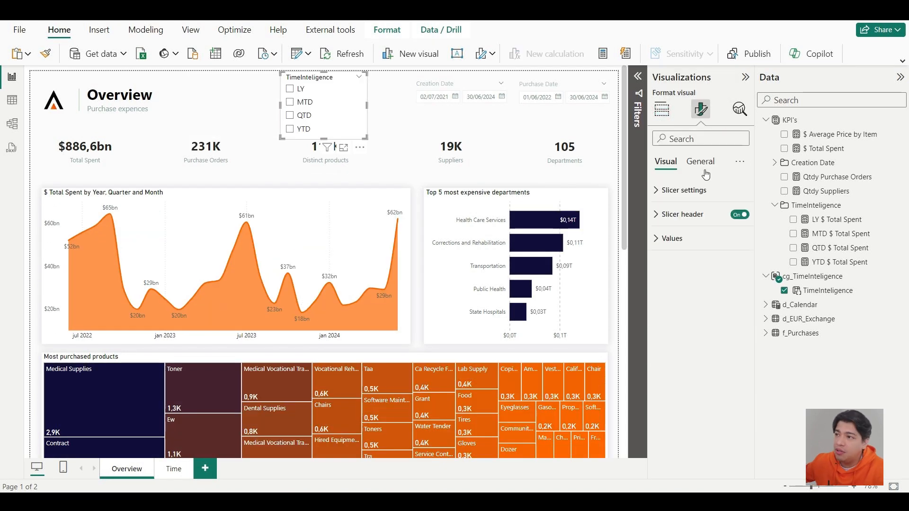
pyautogui.click(684, 190)
pyautogui.click(691, 249)
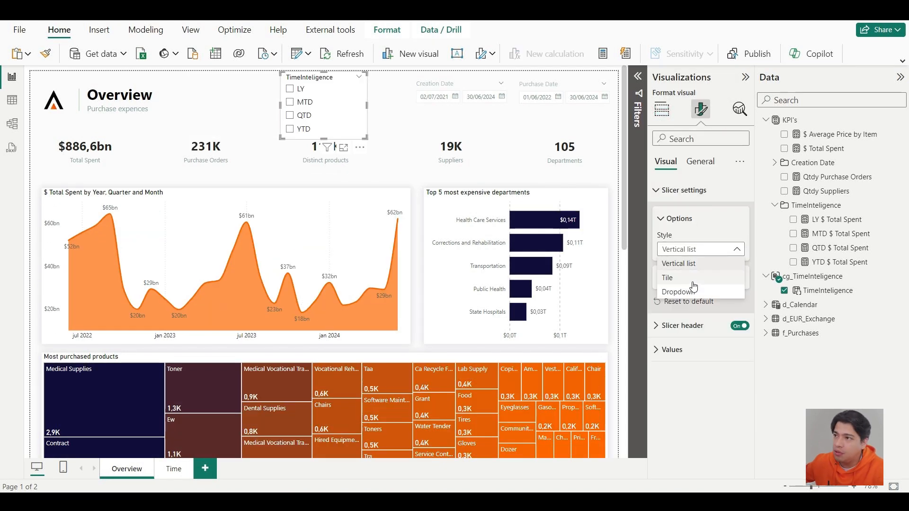
pyautogui.click(693, 282)
pyautogui.click(692, 283)
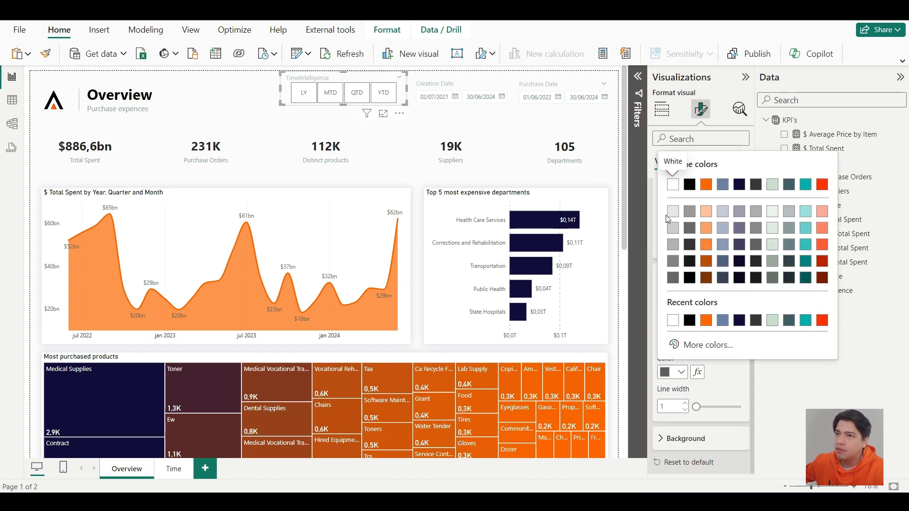
pyautogui.moveTo(344, 77); pyautogui.dragTo(346, 84)
pyautogui.click(367, 113)
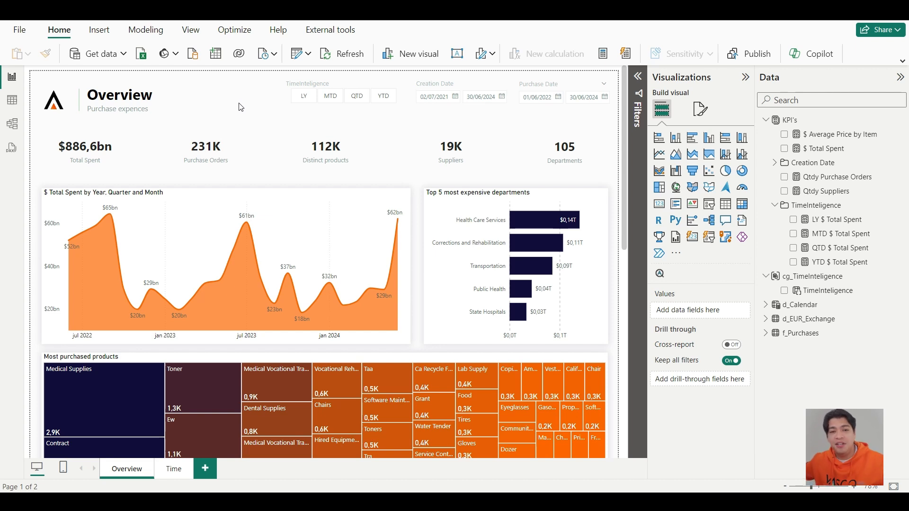
# Filter the report by QTD with the TimeInteligence slicer, and clear the filter again
pyautogui.click(356, 98)
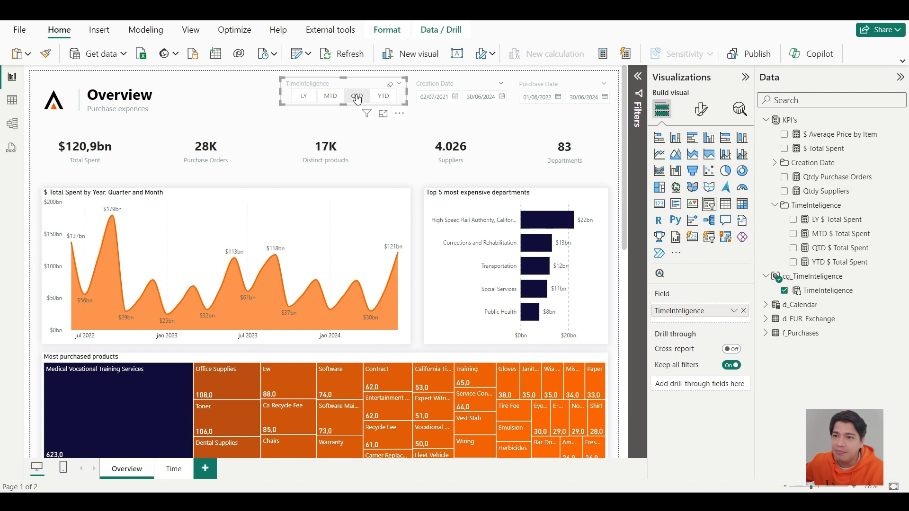
pyautogui.click(358, 99)
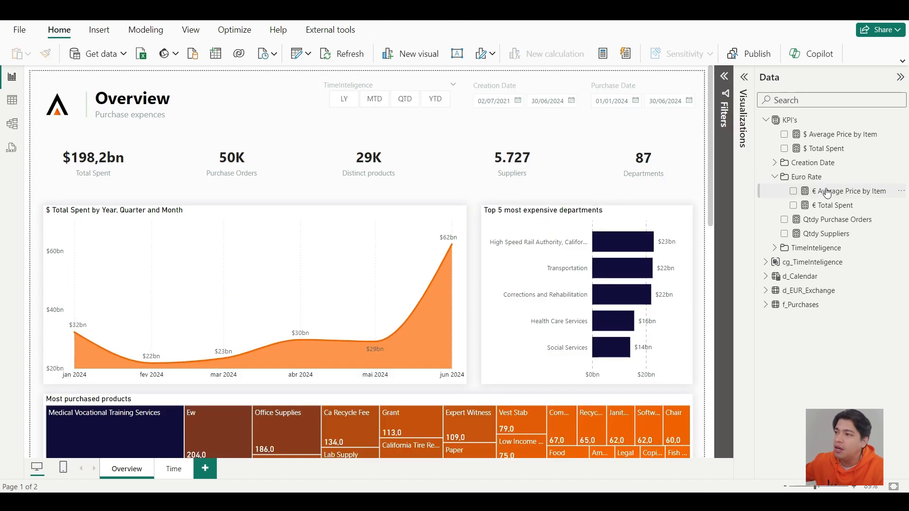
# Review the formulas of € Average Price by Item and € Total Spent, and the euro column of the Items historical information table
pyautogui.click(827, 192)
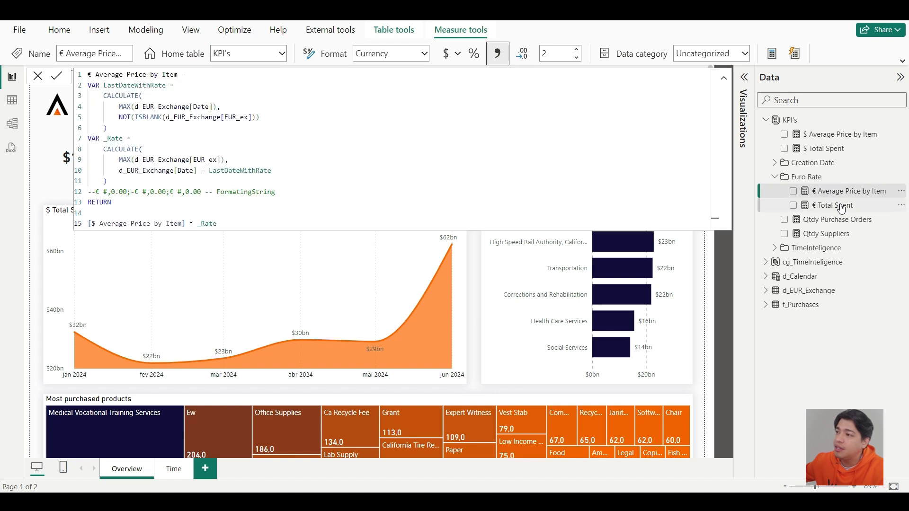
pyautogui.click(840, 206)
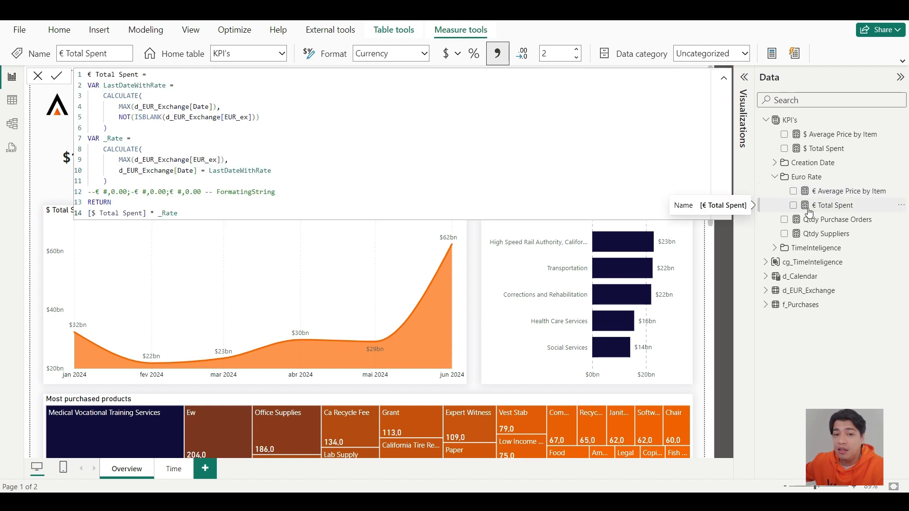
pyautogui.click(806, 177)
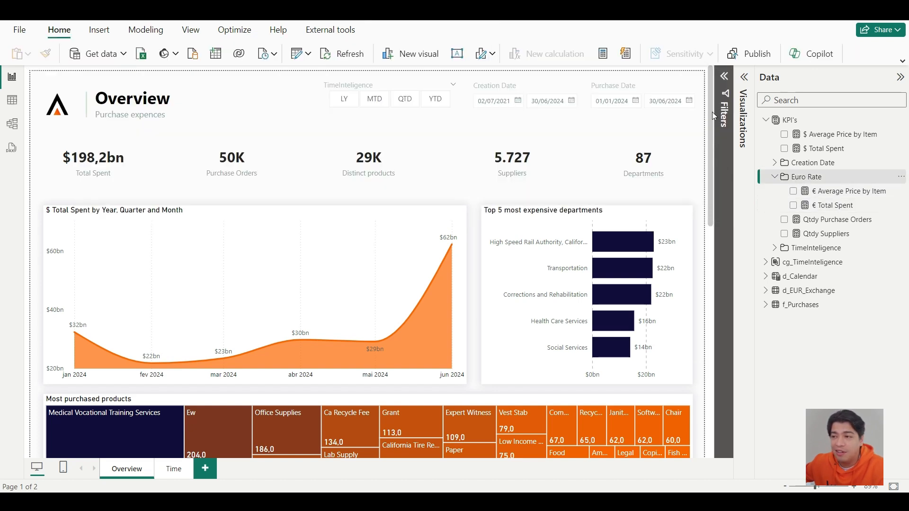
pyautogui.moveTo(713, 112); pyautogui.dragTo(718, 334)
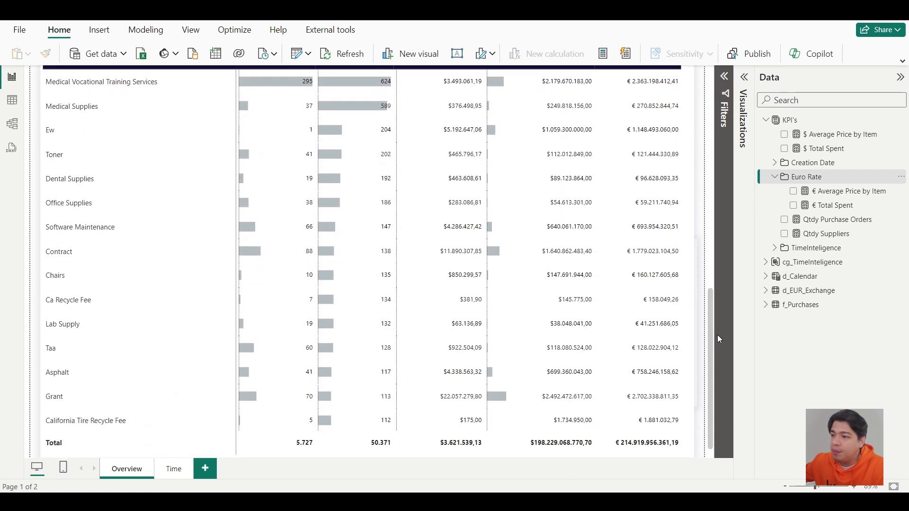
pyautogui.scroll(2, 713, 270)
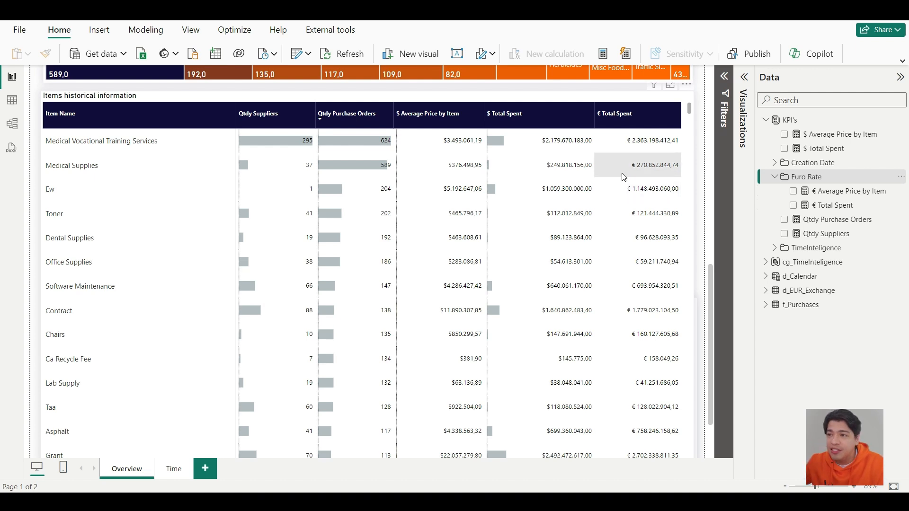
# Copy the full formula of the € Total Spent measure
pyautogui.click(839, 206)
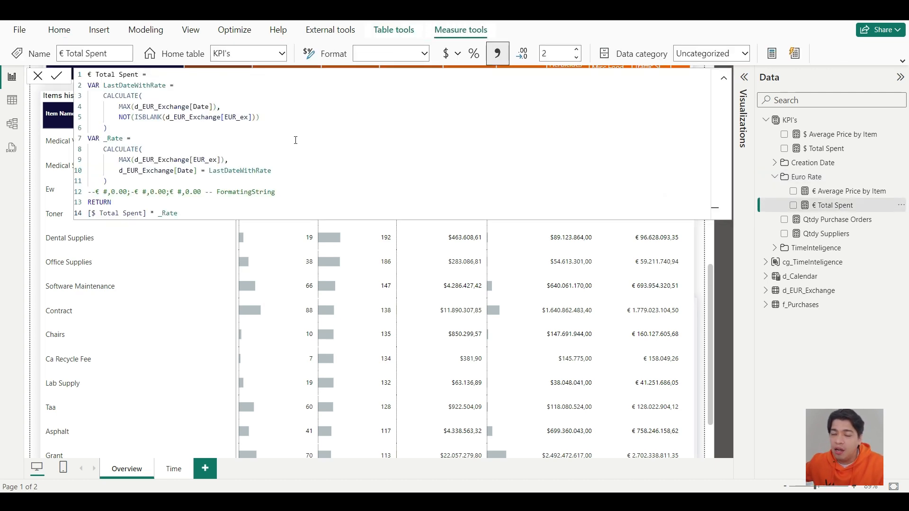
pyautogui.hotkey('ctrl', 'a')
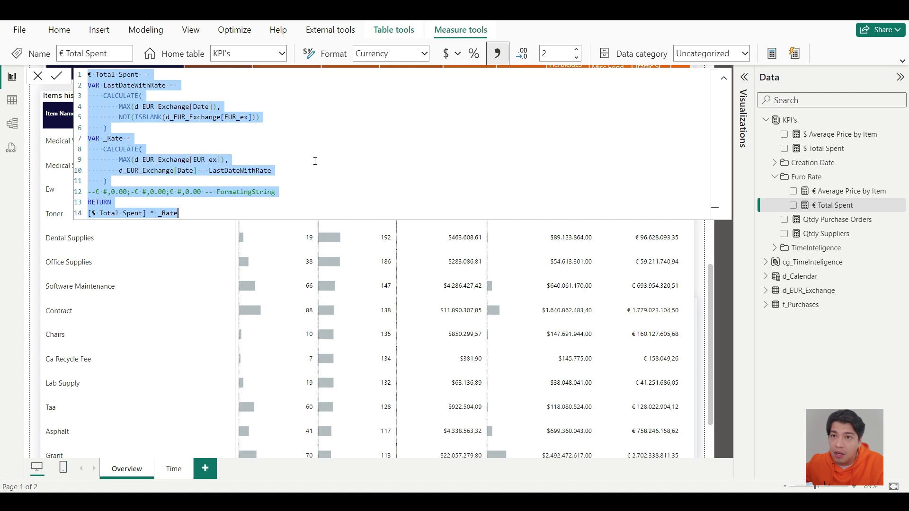
pyautogui.press('Escape')
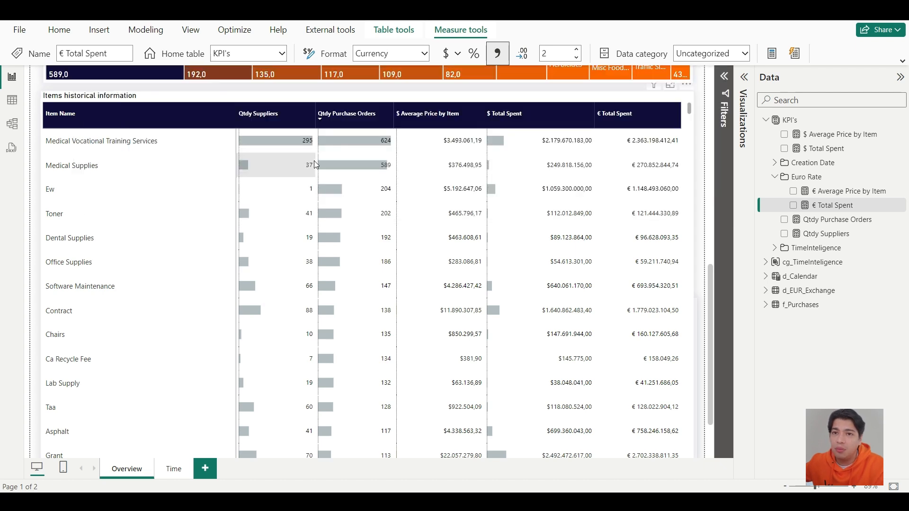
# Switch to the model view and create a new calculation group in the semantic model
pyautogui.click(12, 124)
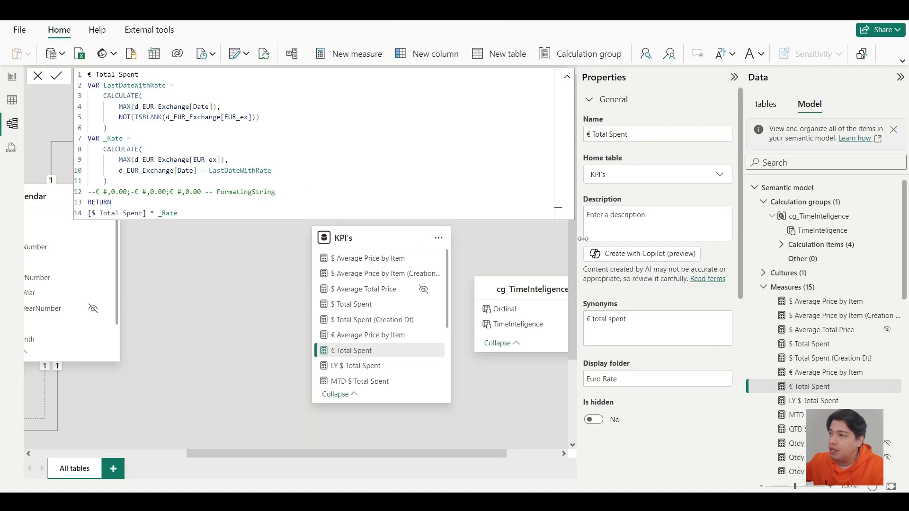
pyautogui.click(779, 245)
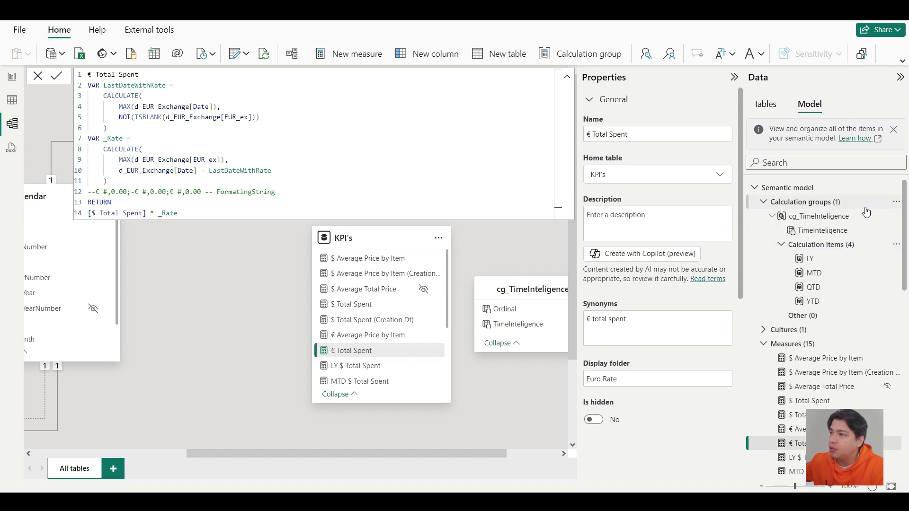
pyautogui.click(896, 203)
pyautogui.click(841, 210)
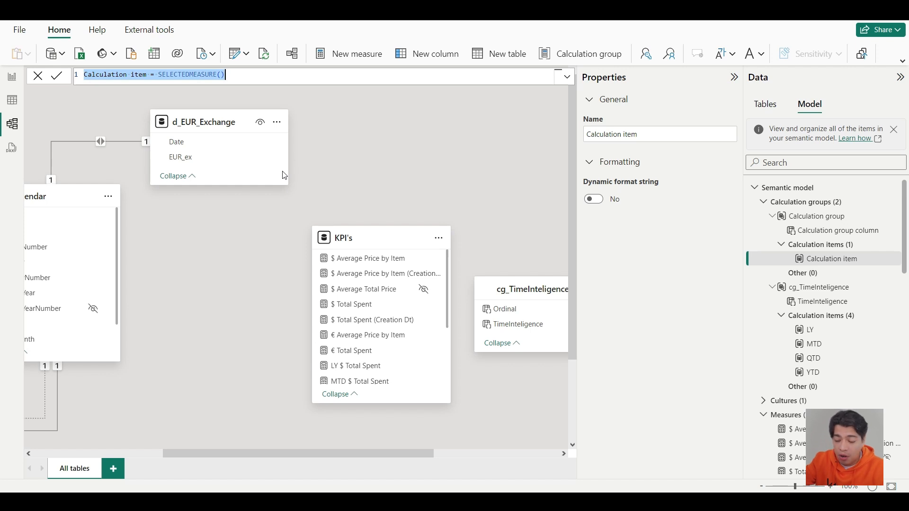
# Name the new calculation item Euro Rate in its formula and paste the copied € Total Spent formula beneath the name
pyautogui.write('EU')
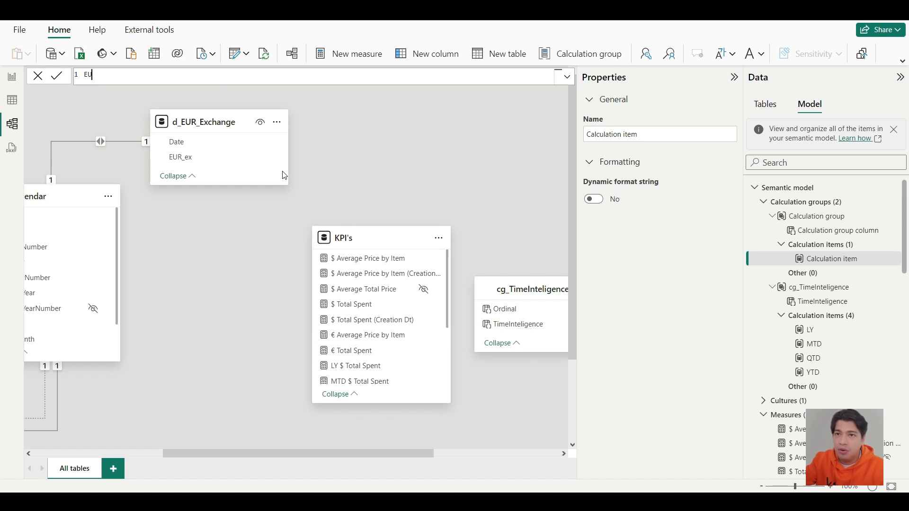
pyautogui.write('r')
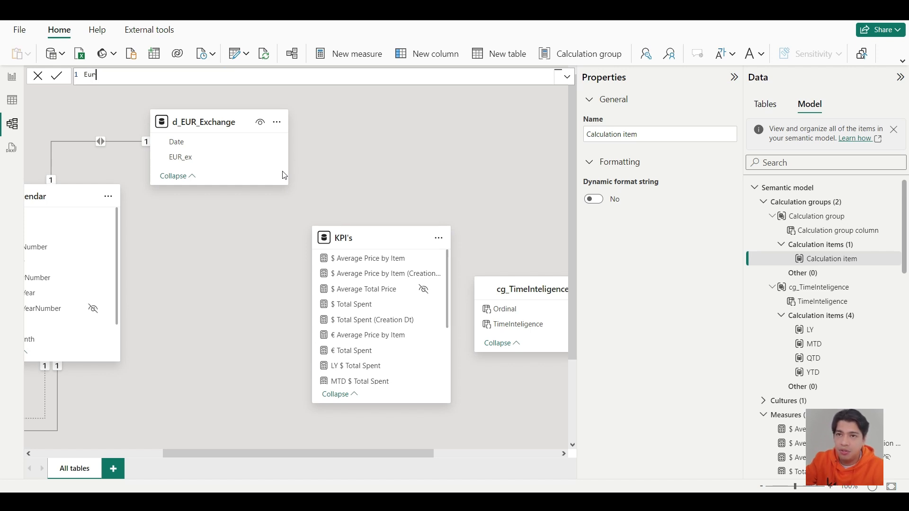
pyautogui.write('o Rate =')
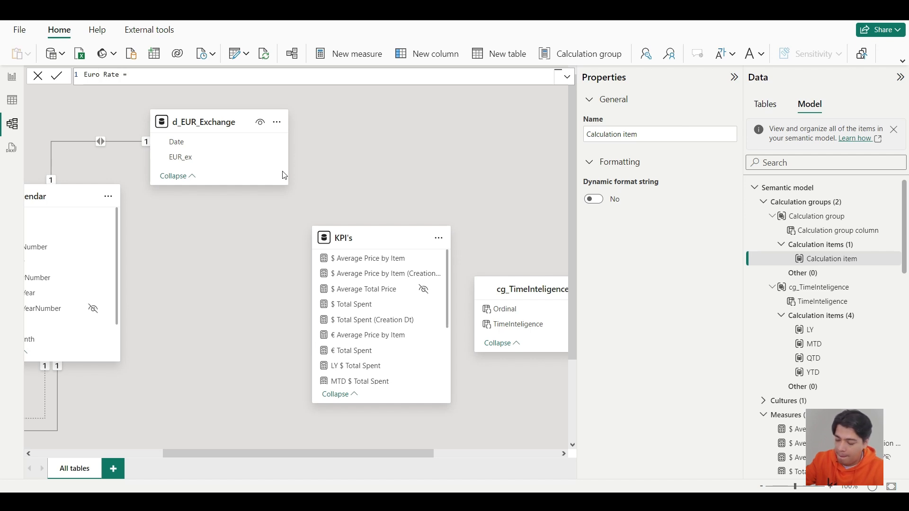
pyautogui.hotkey('shift', 'Return')
pyautogui.write('€ Total Spent = VAR LastDateWithRate =     CALCULATE(         MAX(d_EUR_Exchange[Date]),         NOT(ISBLANK(d_EUR_Exchange[EUR_ex]))     ) VAR _Rate =     CALCULATE(         MAX(d_EUR_Exchange[EUR_ex]),         d_EUR_Exchange[Date] = LastDateWithRate     ) --€ #,0.00;-€ #,0.00;€ #,0.00 -- FormatingString RETURN [$ Total Spent] * _Rate')
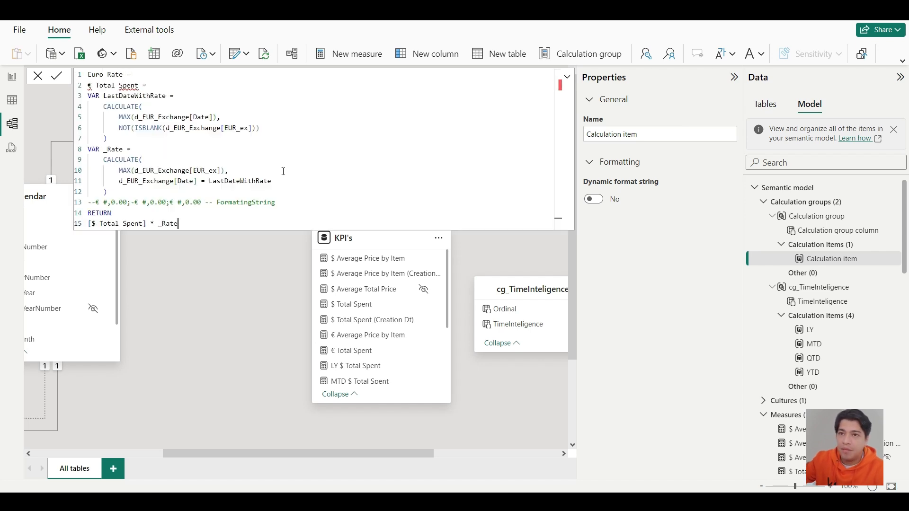
# Delete the pasted "€ Total Spent =" line from the Euro Rate formula
pyautogui.press('Up')
pyautogui.press('Up')
pyautogui.press('Up')
pyautogui.press('Up')
pyautogui.press('Up')
pyautogui.press('Up')
pyautogui.press('Up')
pyautogui.press('Up')
pyautogui.press('Up')
pyautogui.press('Up')
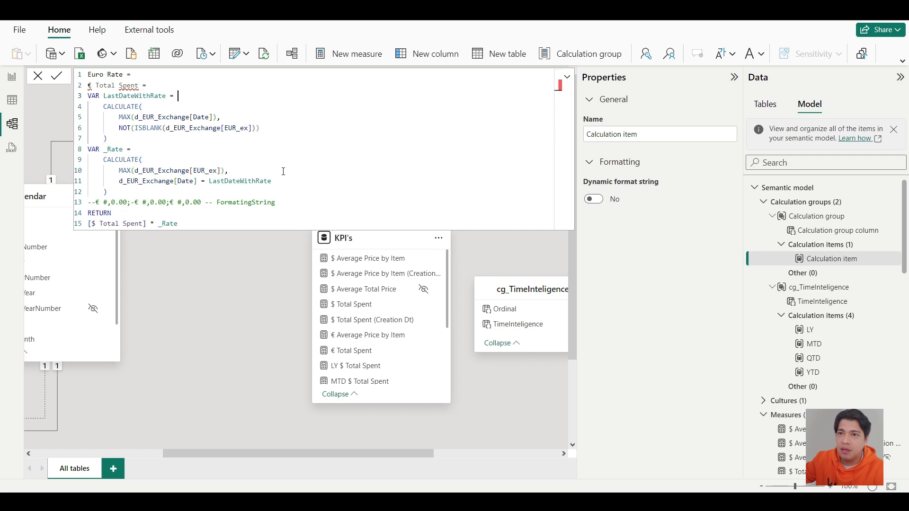
pyautogui.press('Right')
pyautogui.hotkey('shift', 'End')
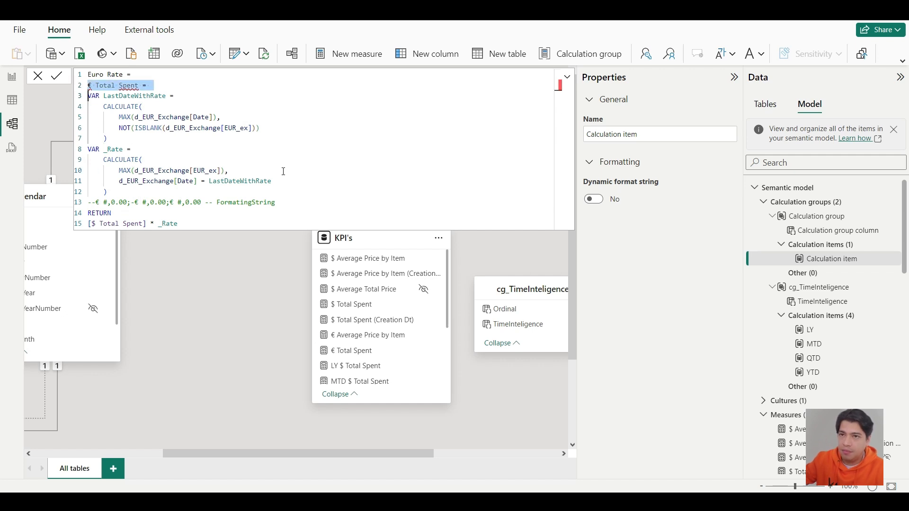
pyautogui.press('Delete')
pyautogui.press('Delete')
# Replace [$ Total Spent] with SELECTEDMEASURE() in the expression that the Euro Rate formula returns
pyautogui.press('Down')
pyautogui.press('Down')
pyautogui.press('Down')
pyautogui.press('Down')
pyautogui.press('Down')
pyautogui.press('Down')
pyautogui.press('Down')
pyautogui.press('Down')
pyautogui.press('Down')
pyautogui.press('Down')
pyautogui.press('Down')
pyautogui.press('Down')
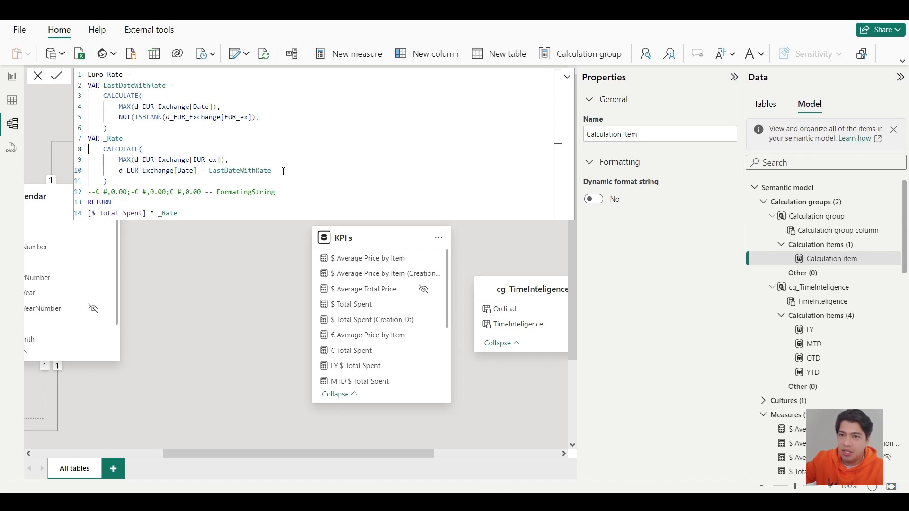
pyautogui.hotkey('ctrl', 'shift', 'Right')
pyautogui.hotkey('ctrl', 'shift', 'Right')
pyautogui.hotkey('ctrl', 'shift', 'Right')
pyautogui.hotkey('ctrl', 'shift', 'Right')
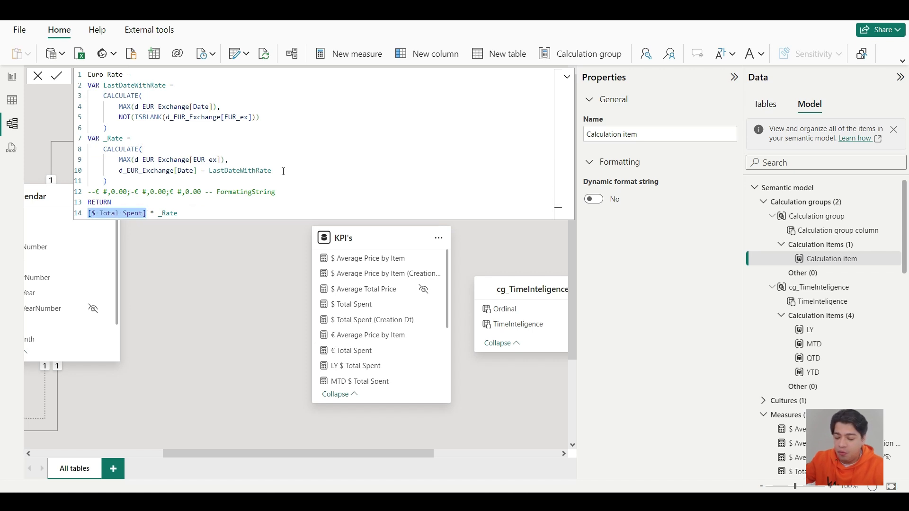
pyautogui.write('selec')
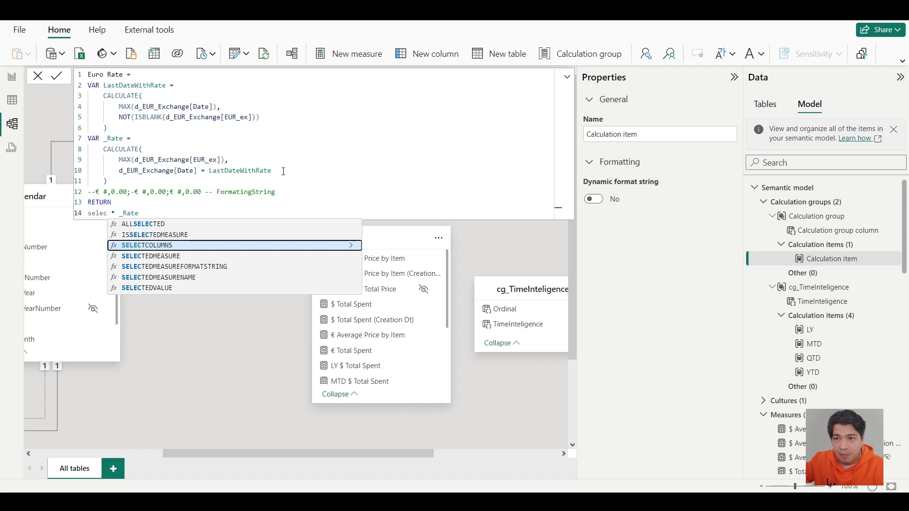
pyautogui.press('Down')
pyautogui.press('Tab')
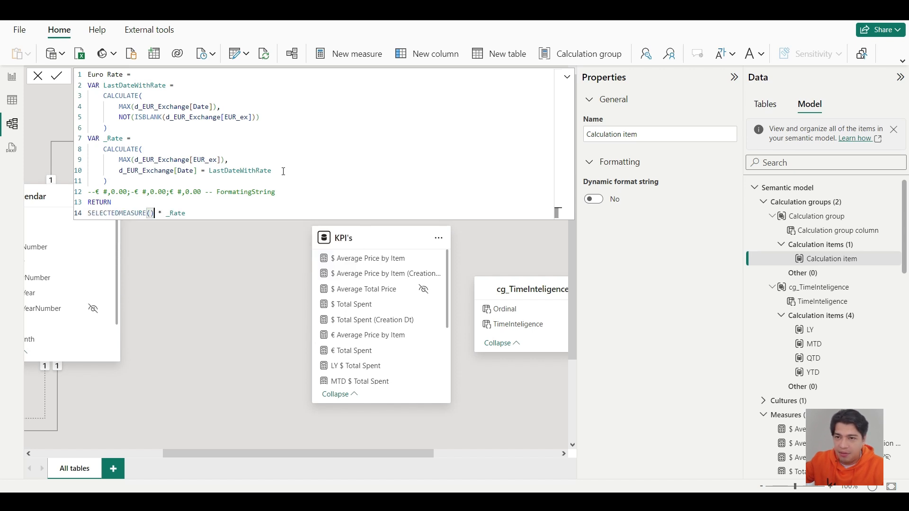
pyautogui.press('Up')
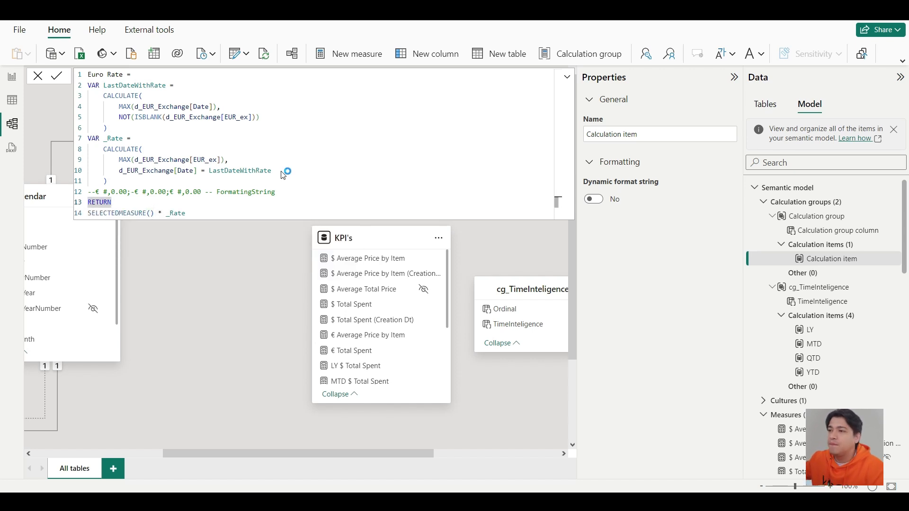
# Commit the Euro Rate formula, and rename the calculation group column Euro Conversion and its calculation group cg_EuroConversion
pyautogui.press('Return')
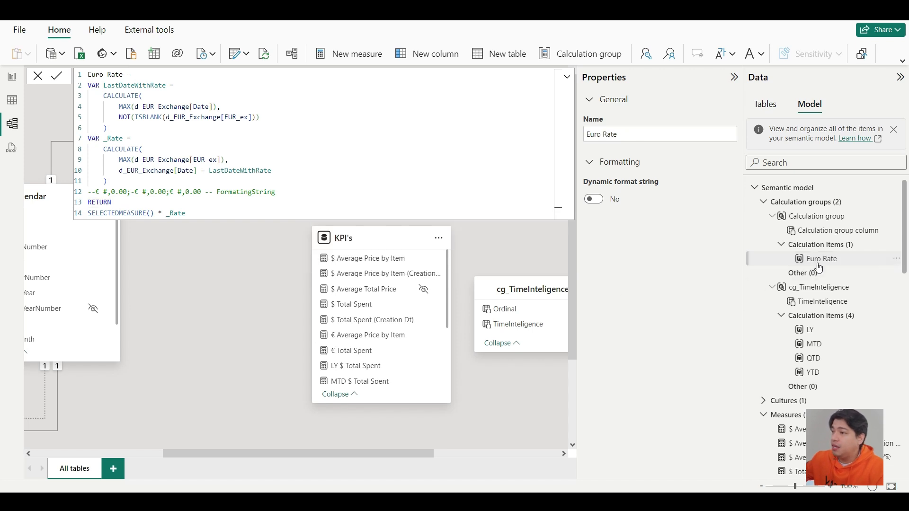
pyautogui.doubleClick(845, 232)
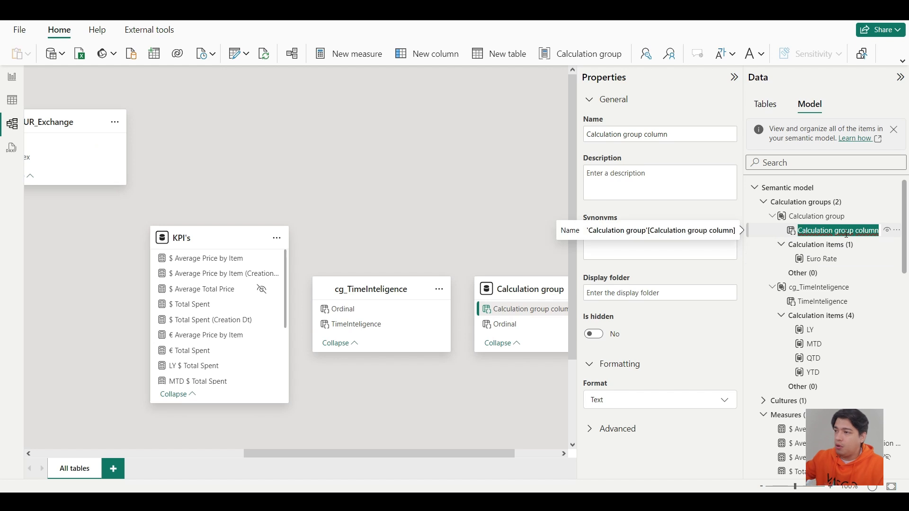
pyautogui.write('Euro')
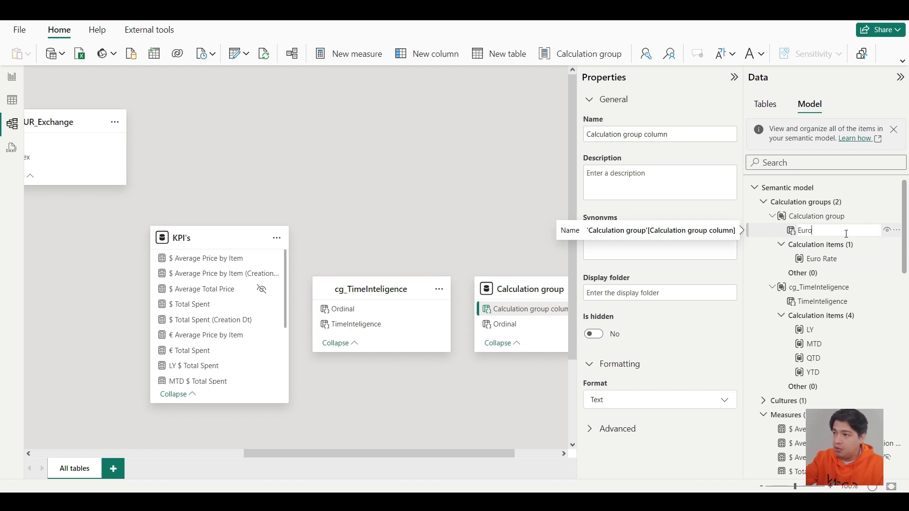
pyautogui.write(' Conversion')
pyautogui.click(819, 216)
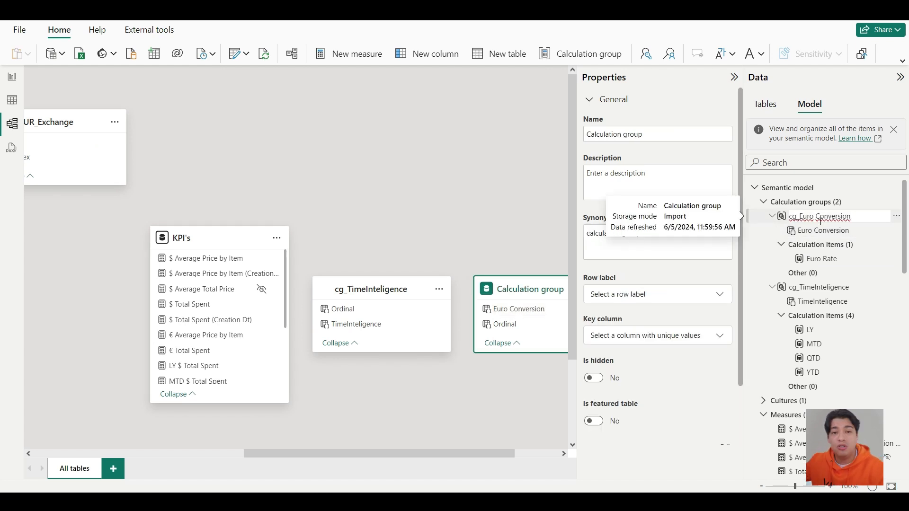
# In the report view, add Euro Conversion as a filter on the Overview page and select Euro Rate in it
pyautogui.click(12, 76)
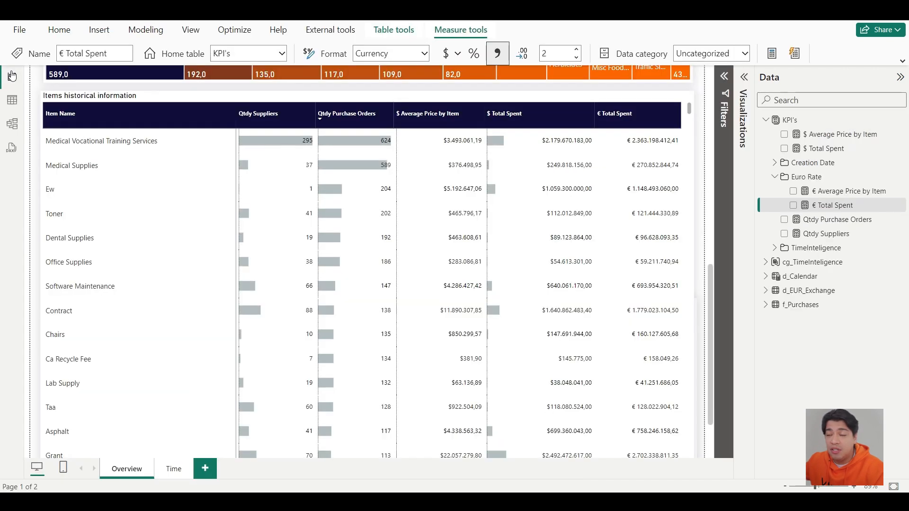
pyautogui.click(556, 228)
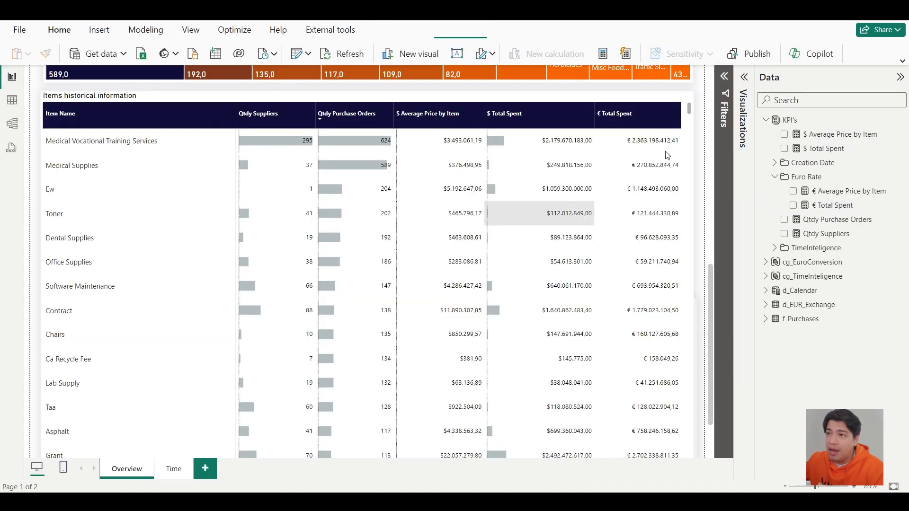
pyautogui.click(687, 139)
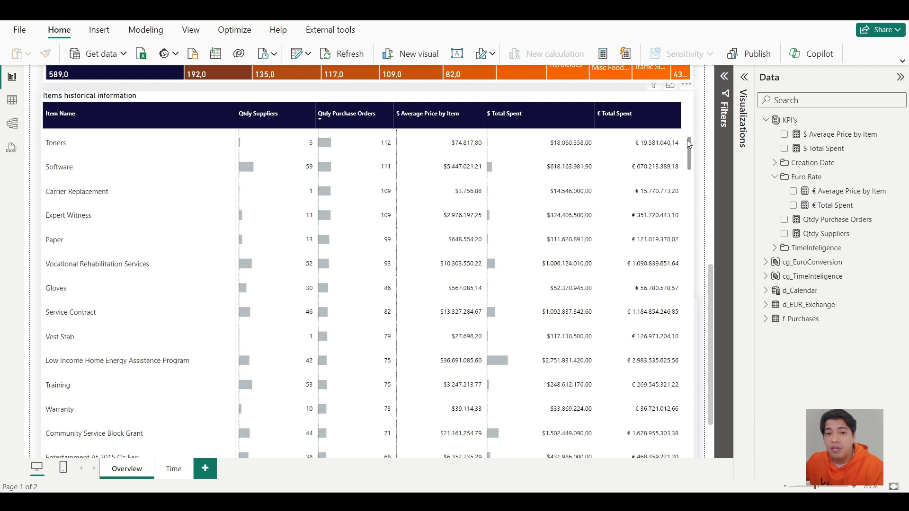
pyautogui.moveTo(686, 139); pyautogui.dragTo(689, 111)
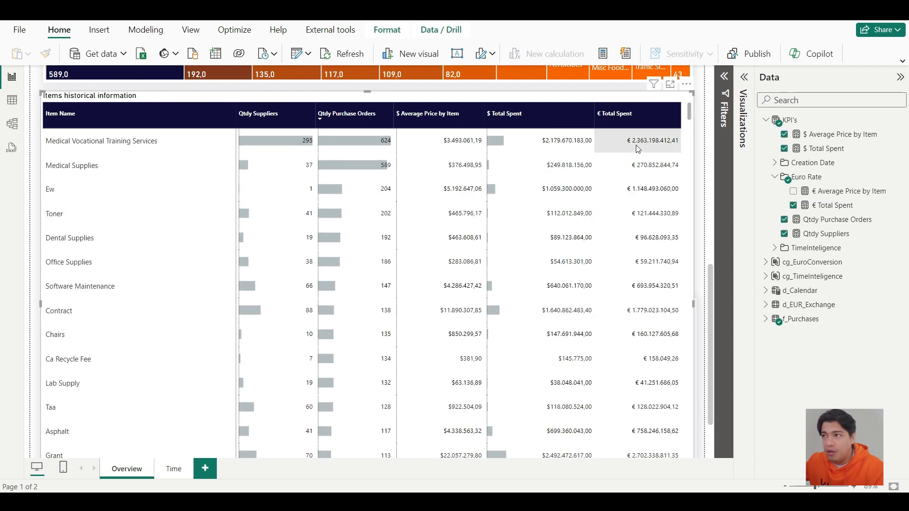
pyautogui.click(723, 79)
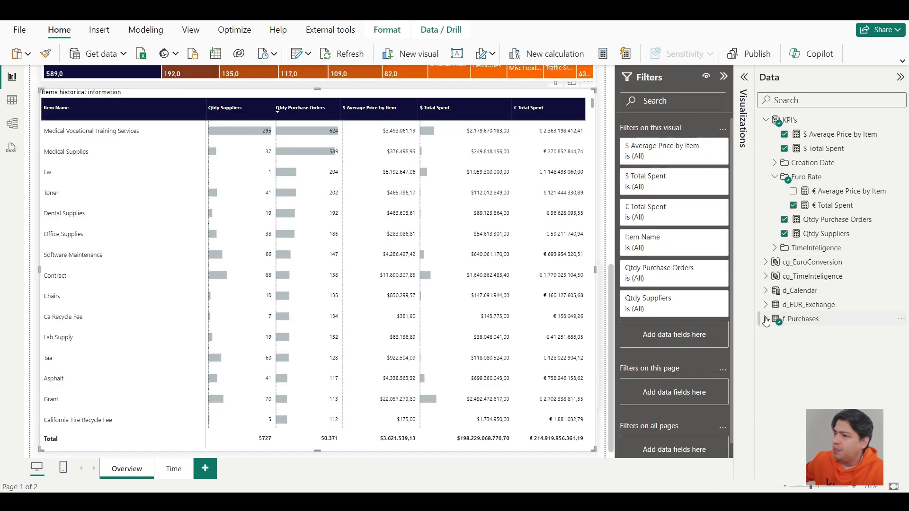
pyautogui.click(765, 262)
pyautogui.moveTo(817, 279); pyautogui.dragTo(687, 399)
pyautogui.scroll(-3, 660, 357)
pyautogui.click(659, 356)
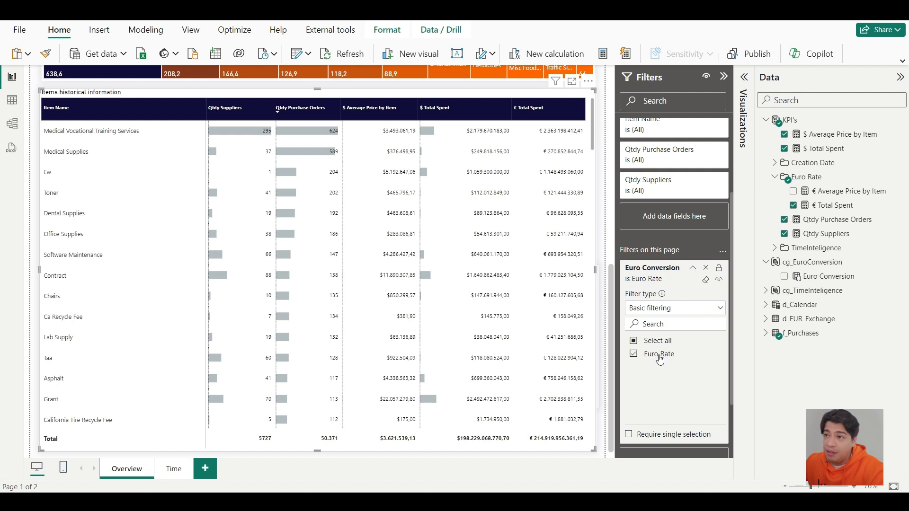
pyautogui.click(599, 177)
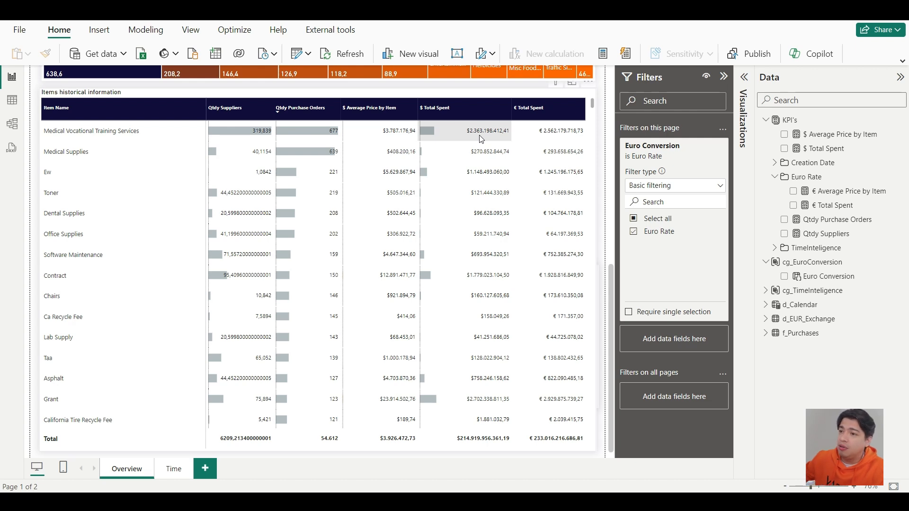
# In the model view, open the Euro Rate formula and start an IF after RETURN with an ISSELECTEDMEASURE test
pyautogui.click(12, 123)
pyautogui.click(823, 230)
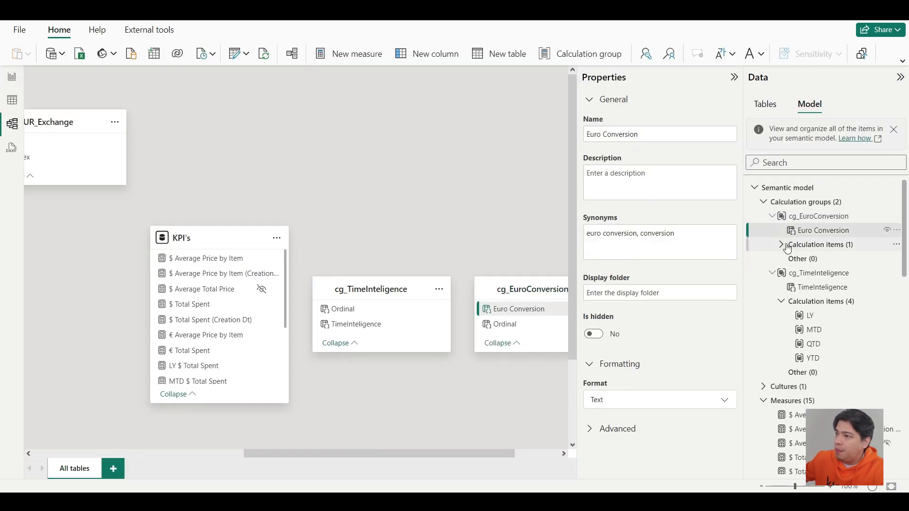
pyautogui.click(781, 245)
pyautogui.click(816, 258)
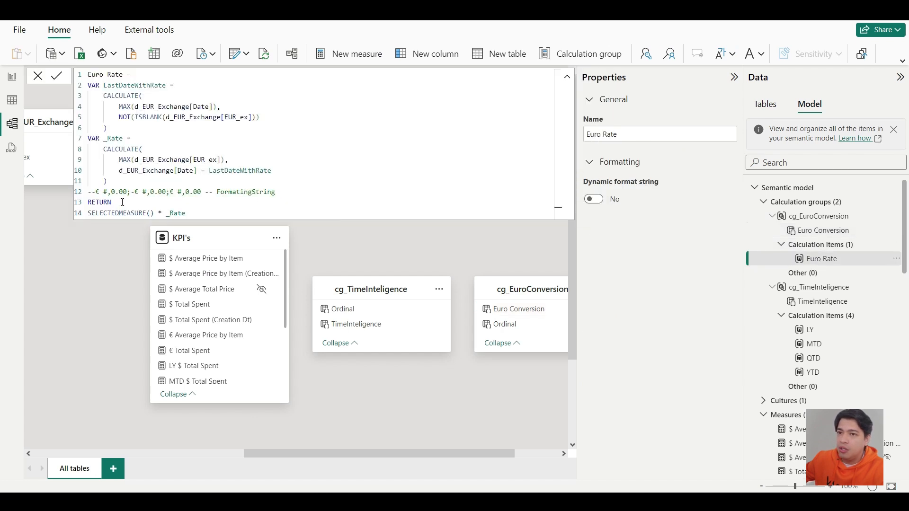
pyautogui.click(123, 203)
pyautogui.press('Return')
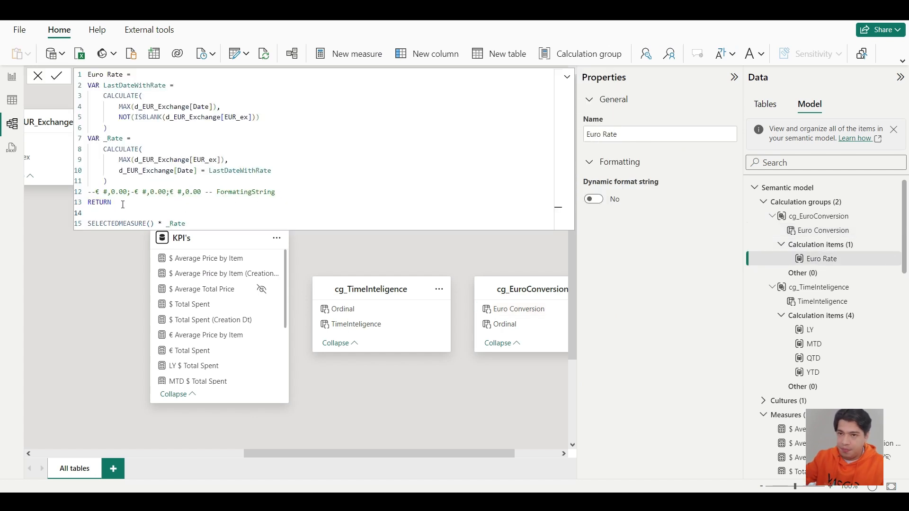
pyautogui.write('IF(')
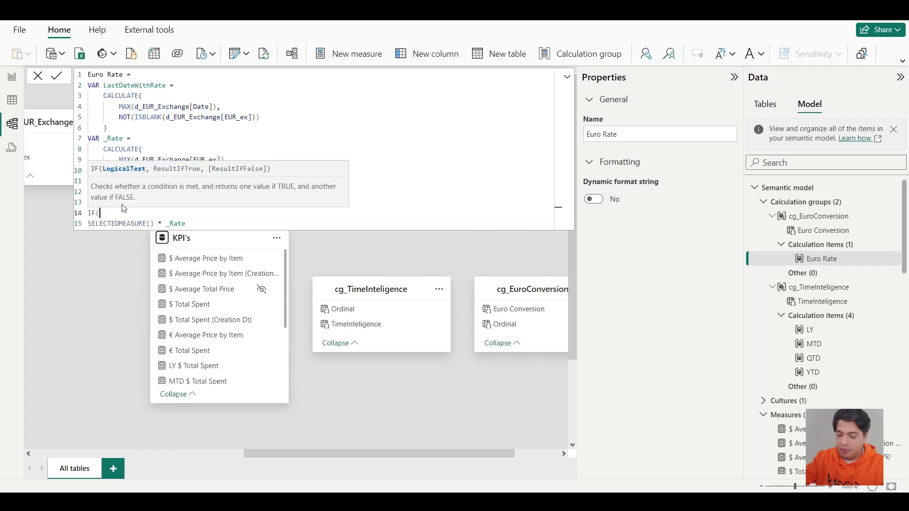
pyautogui.press('Return')
pyautogui.write('ISS')
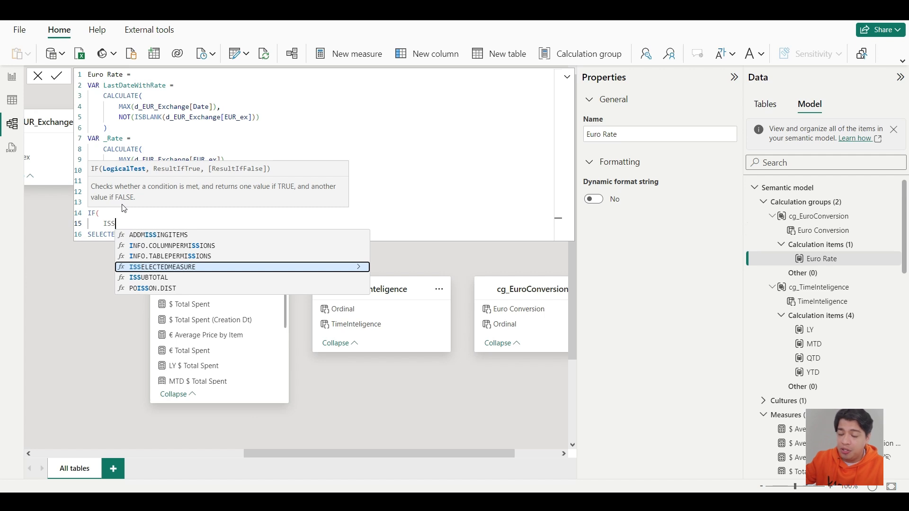
pyautogui.press('Tab')
# Give ISSELECTEDMEASURE the measures [$ Total Spent] and [$ Average Price by Item] and close its parentheses
pyautogui.write('tOTAL')
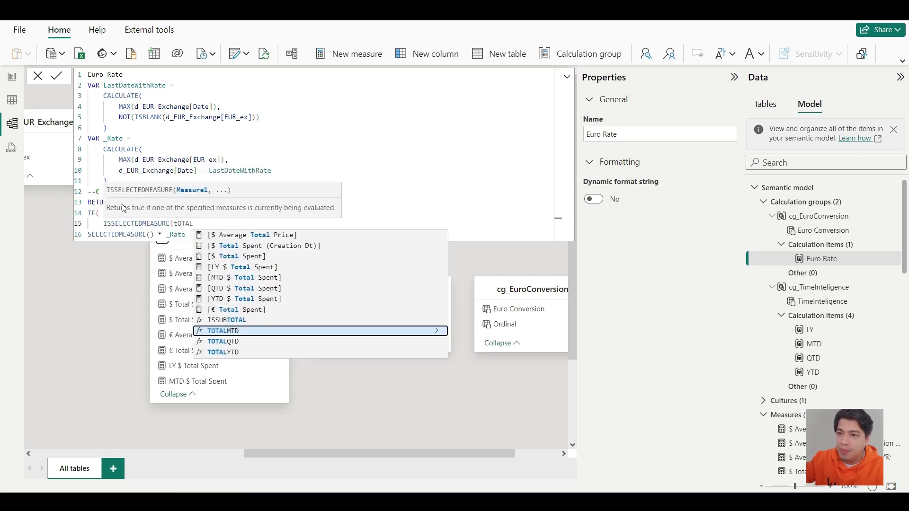
pyautogui.press('Up')
pyautogui.press('Up')
pyautogui.press('Up')
pyautogui.press('Up')
pyautogui.press('Up')
pyautogui.press('Up')
pyautogui.press('Up')
pyautogui.press('Tab')
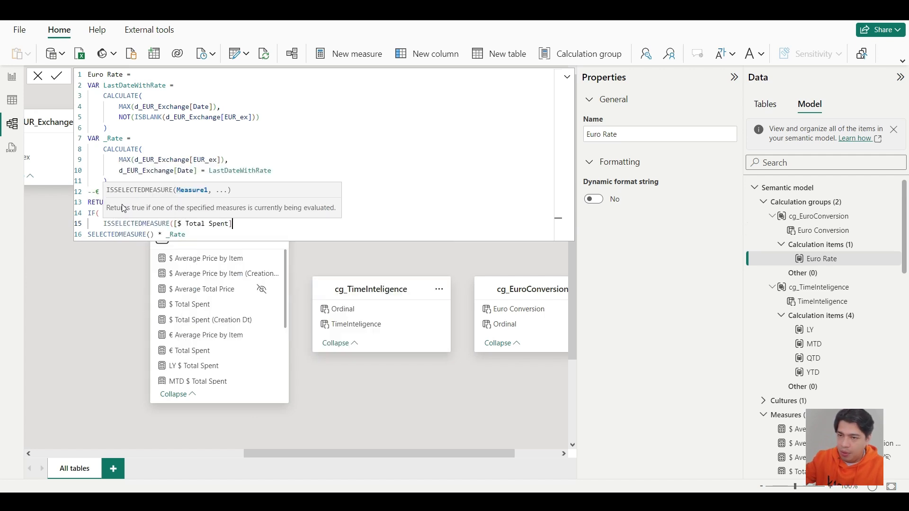
pyautogui.write(',AVER')
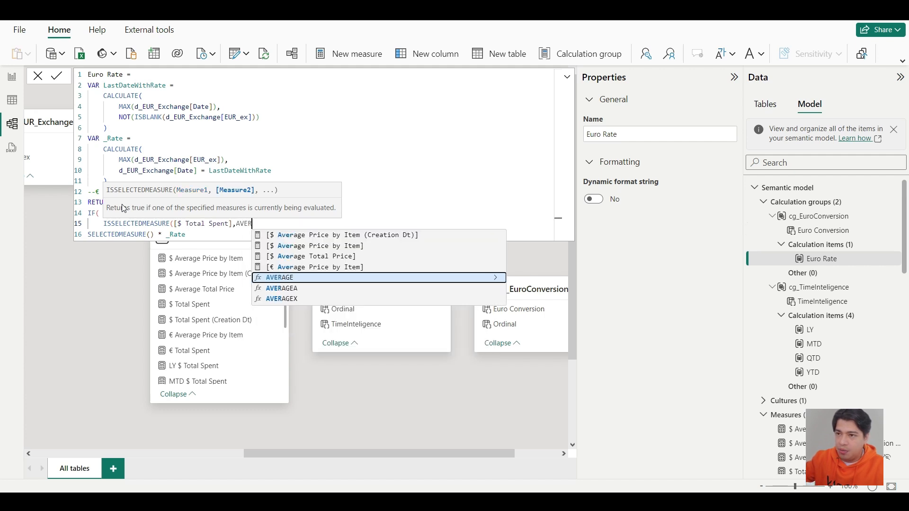
pyautogui.press('Up')
pyautogui.press('Up')
pyautogui.press('Up')
pyautogui.press('Tab')
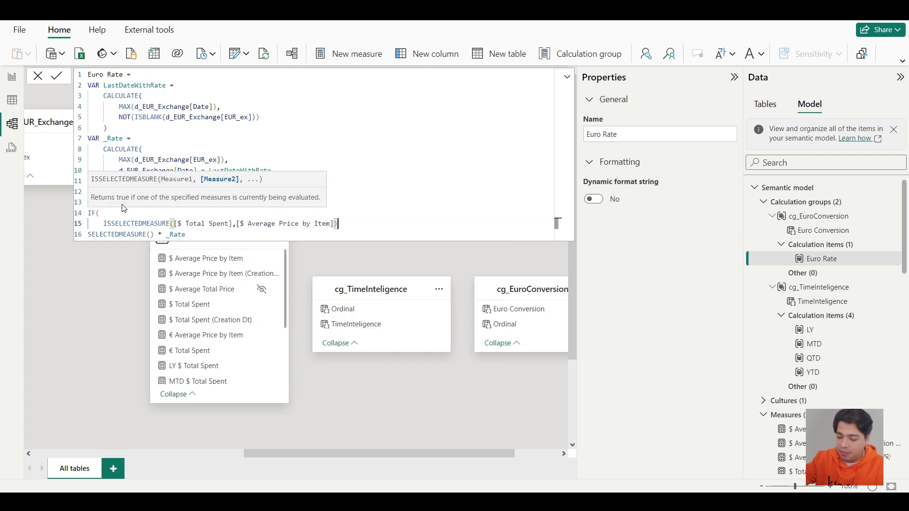
pyautogui.write('),')
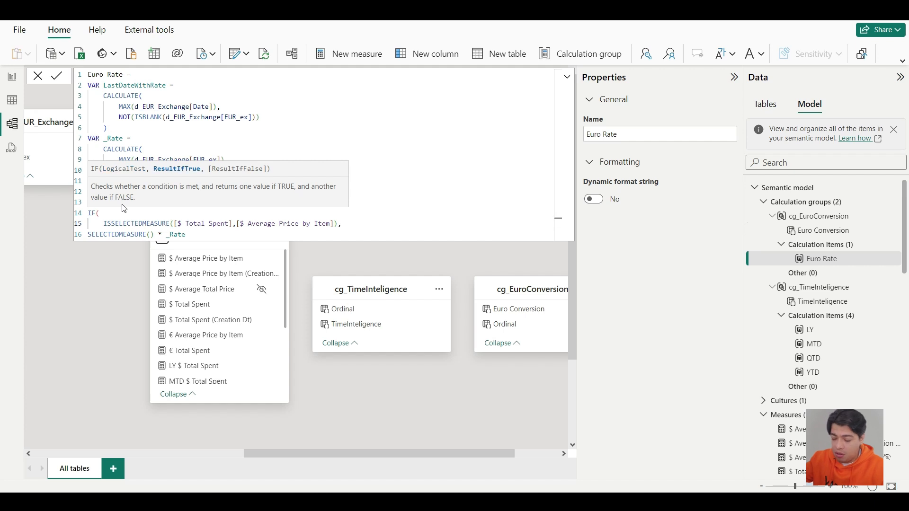
# Add SELECTEDMEASURE() as the IF's false result, complete the Euro Rate formula, and show the report page
pyautogui.write(',')
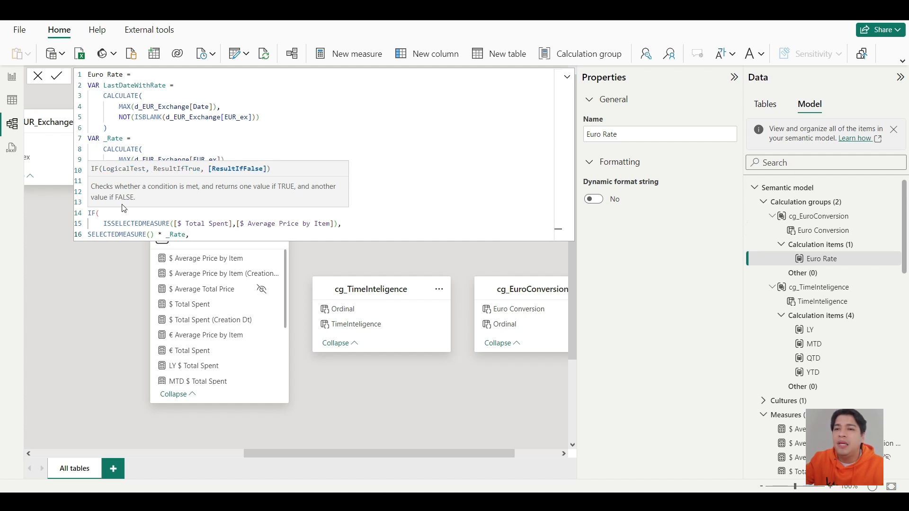
pyautogui.press('Return')
pyautogui.write('SELE')
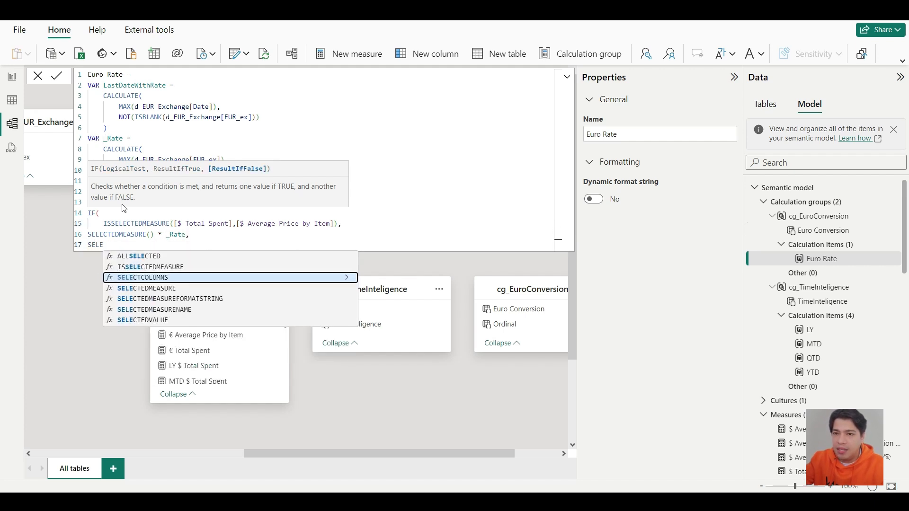
pyautogui.press('Down')
pyautogui.press('Tab')
pyautogui.write('())')
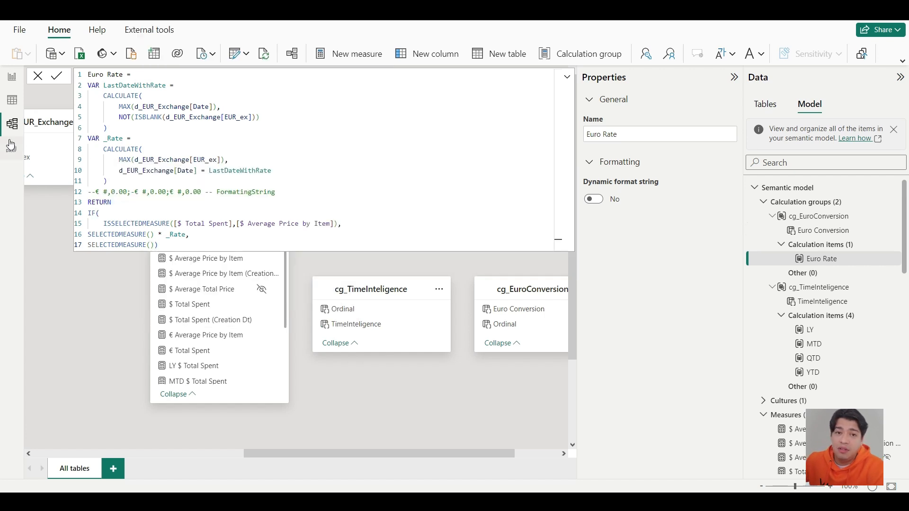
pyautogui.click(12, 80)
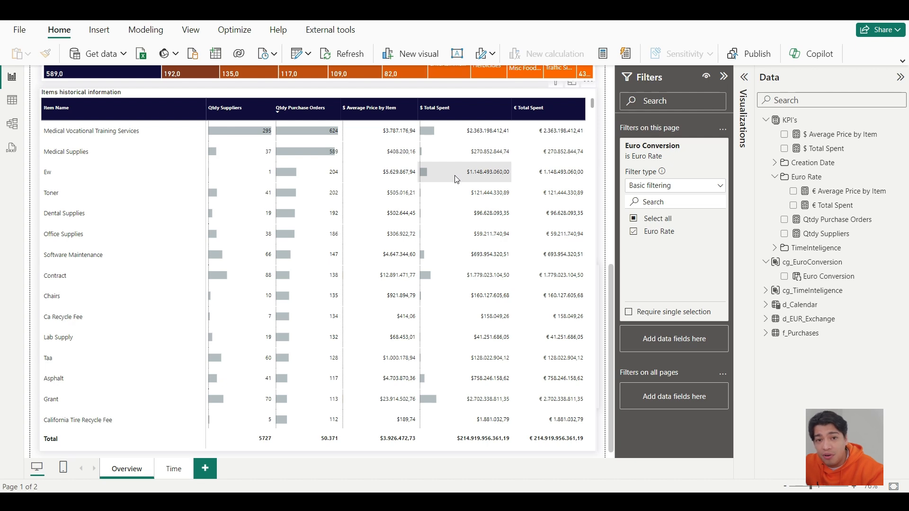
# Return to the model view and create a third calculation group in the semantic model
pyautogui.click(12, 124)
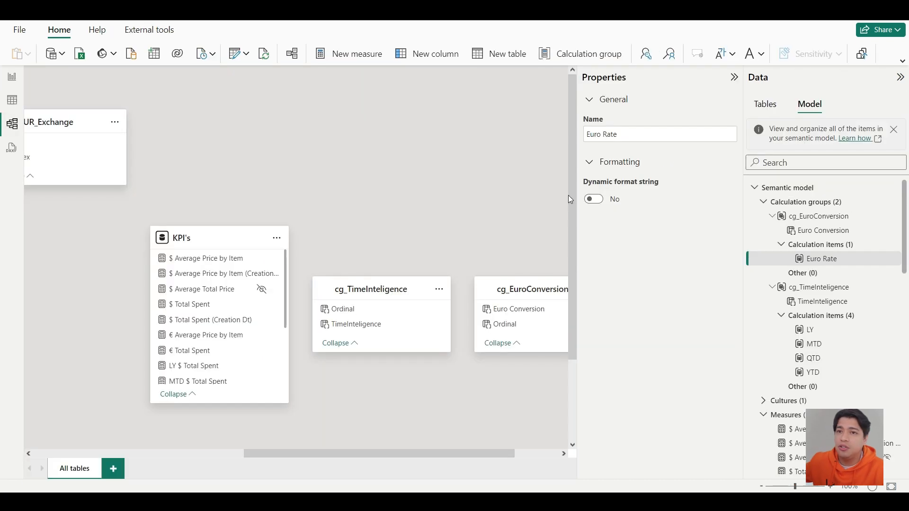
pyautogui.rightClick(830, 204)
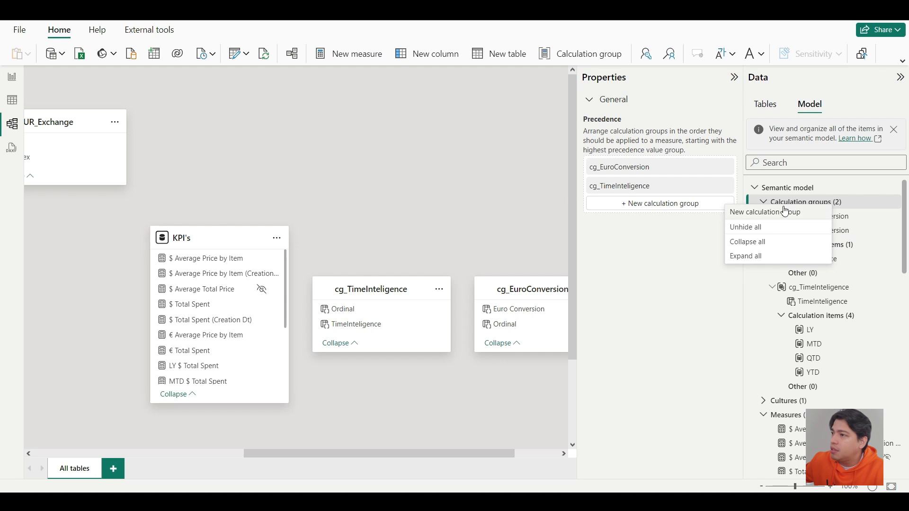
pyautogui.press('Escape')
pyautogui.click(591, 207)
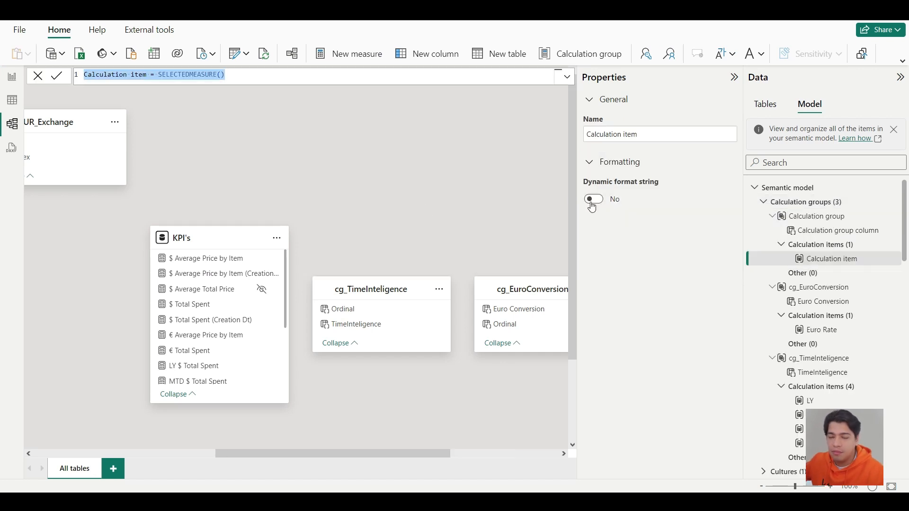
# Enable the dynamic format string for the new calculation item and set it to "€ #,0.00;-€ #,0.00;€ #,0.00"
pyautogui.click(593, 202)
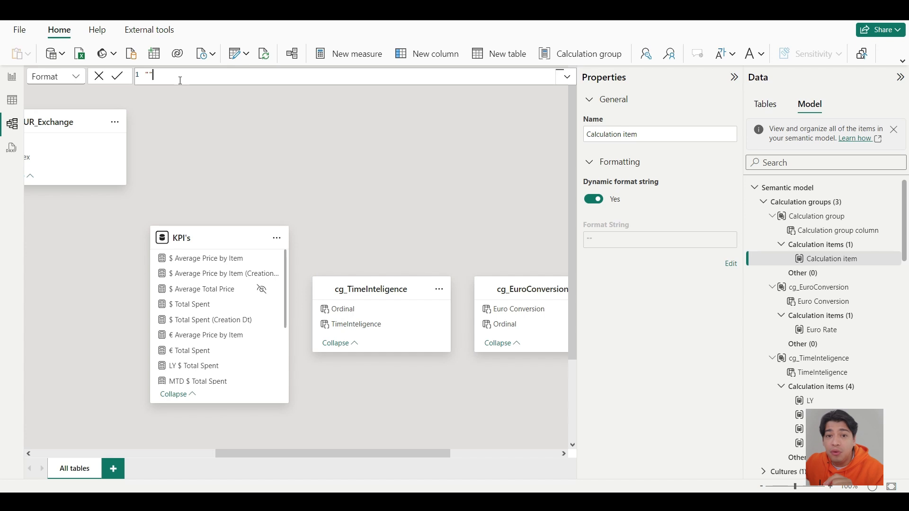
pyautogui.click(151, 81)
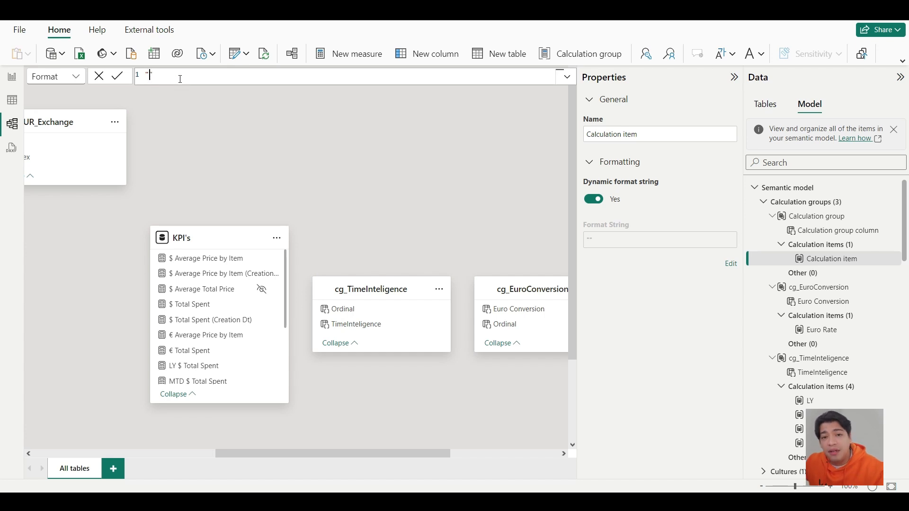
pyautogui.write('€ #,0.00;-€ #,0.00;€ #,0.00')
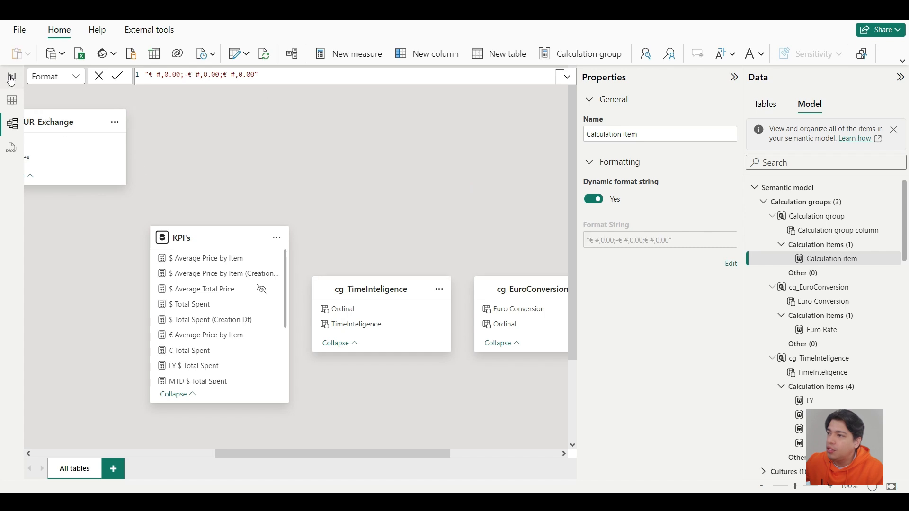
# Rename the new group's calculation item Apply Euro Format
pyautogui.doubleClick(831, 259)
pyautogui.write('App')
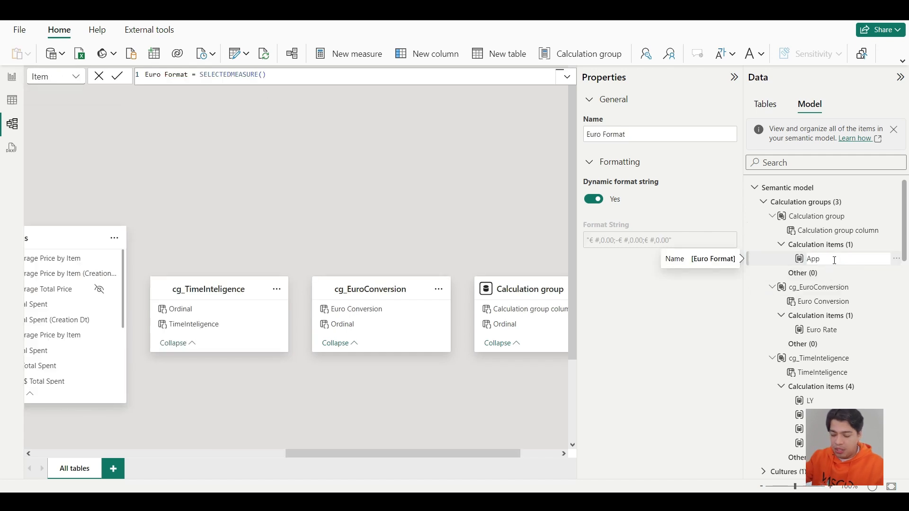
pyautogui.write('ly Euro FOrmat')
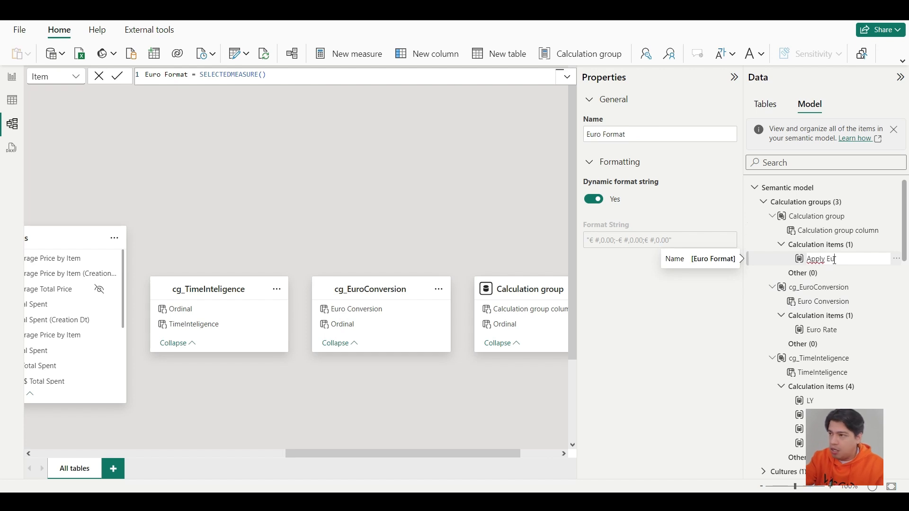
pyautogui.press('BackSpace')
pyautogui.press('BackSpace')
pyautogui.press('BackSpace')
pyautogui.press('BackSpace')
pyautogui.press('BackSpace')
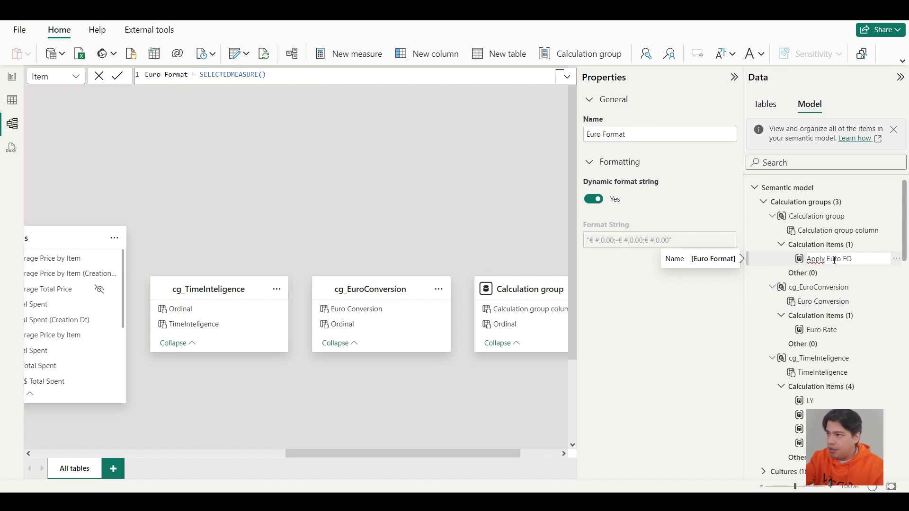
pyautogui.write('ormat')
pyautogui.press('Return')
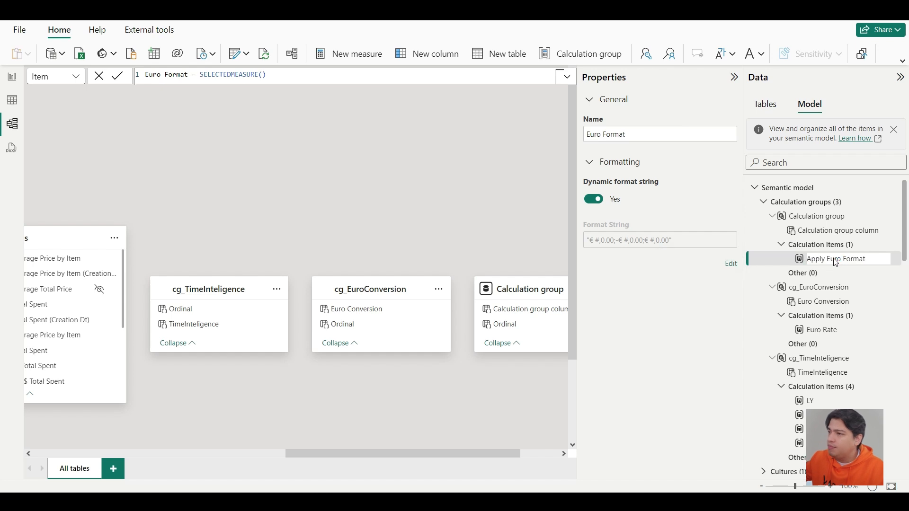
# Rename the new calculation group's column Euro Format
pyautogui.click(833, 233)
pyautogui.doubleClick(834, 234)
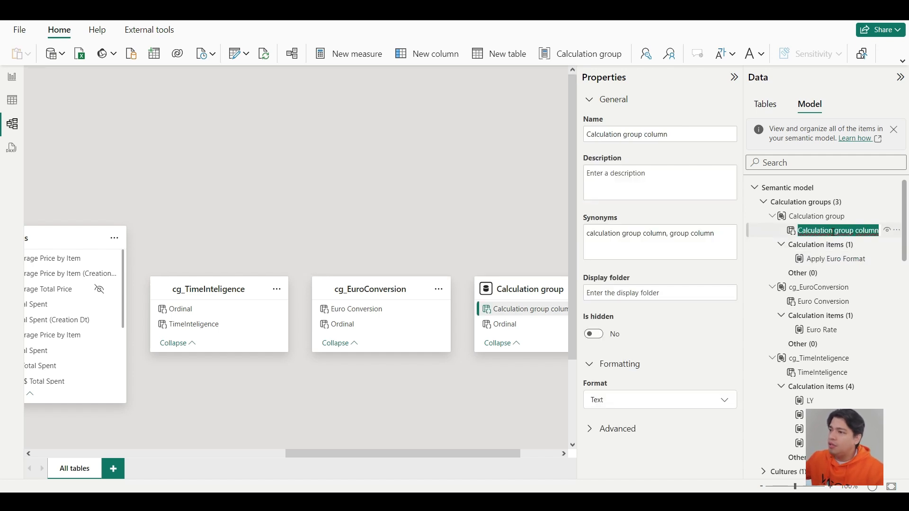
pyautogui.write('Euro Format')
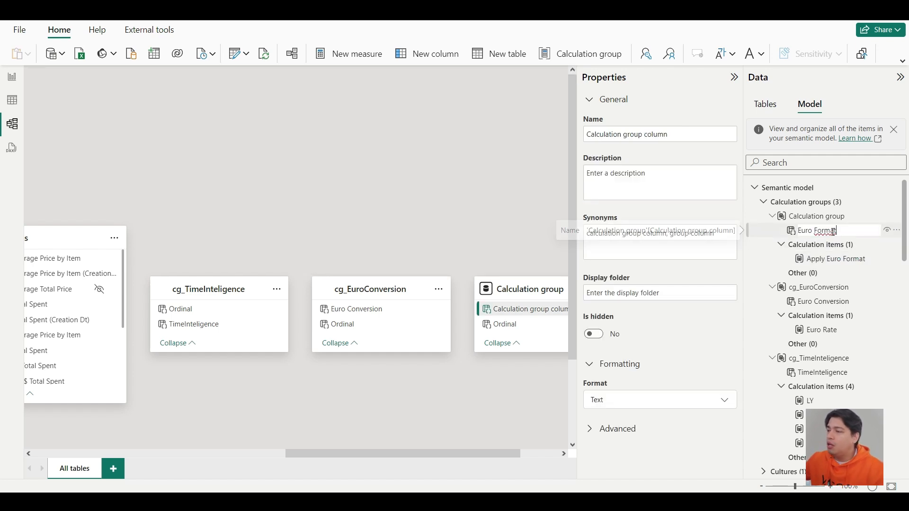
pyautogui.press('Return')
# Rename the third calculation group cg_EuroFormat
pyautogui.doubleClick(805, 217)
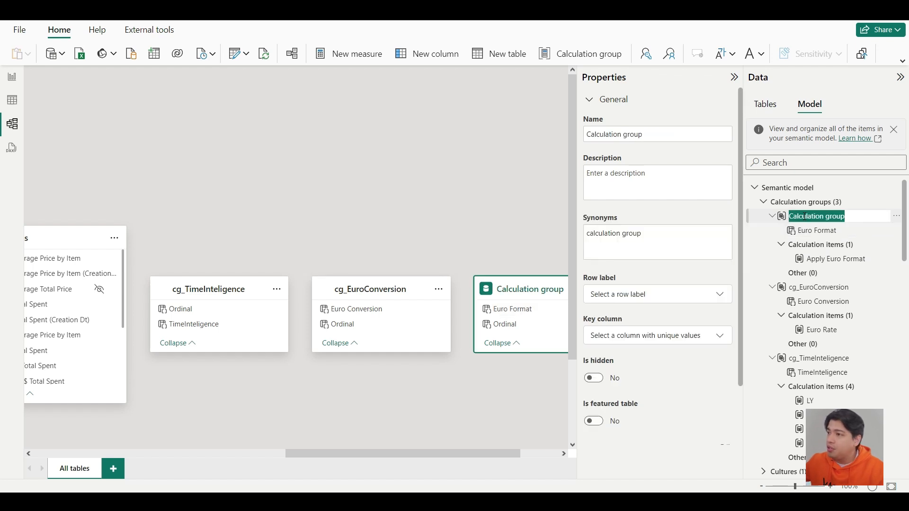
pyautogui.write('cg_Euro Format')
pyautogui.hotkey('ctrl', 'Left')
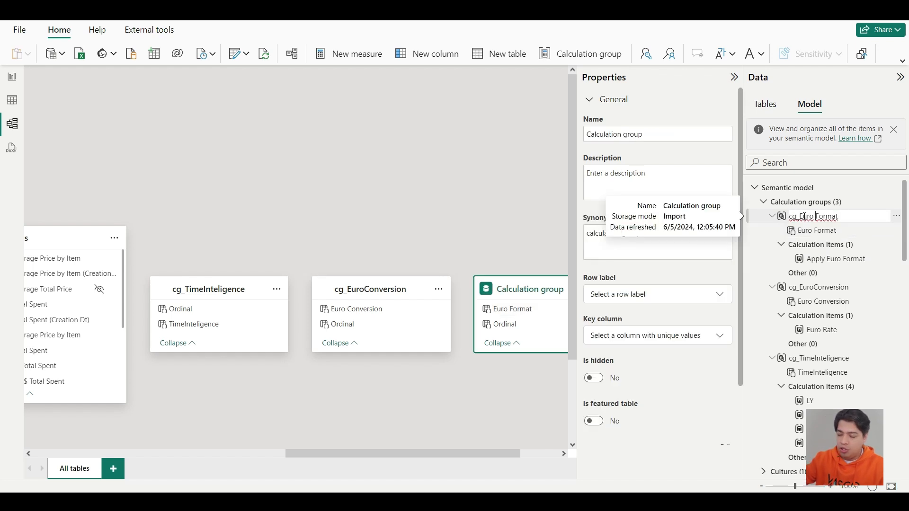
pyautogui.press('BackSpace')
pyautogui.press('Return')
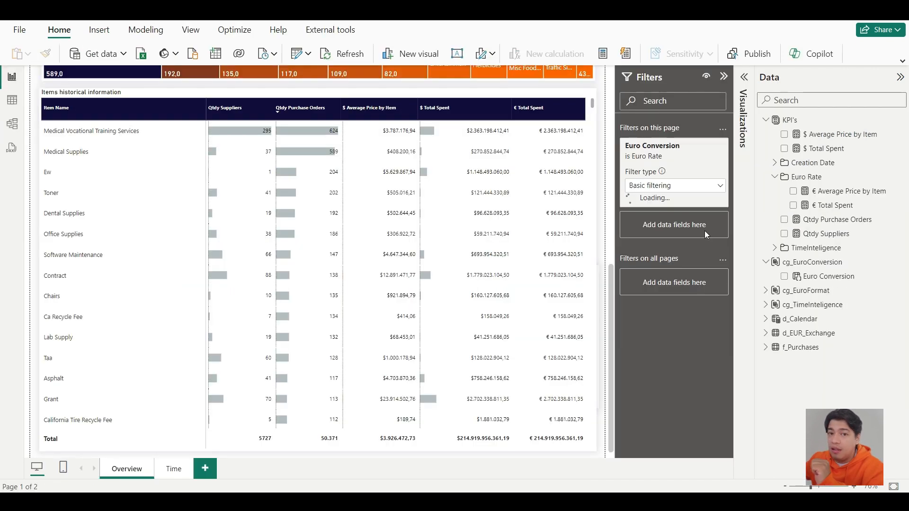
# Add the Euro Format column as a filter on the Overview page and set it to Apply Euro Format
pyautogui.click(692, 147)
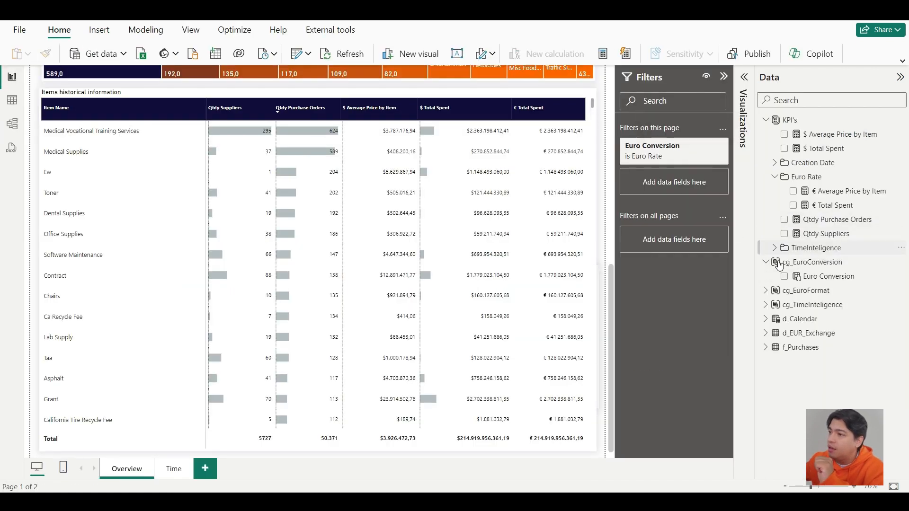
pyautogui.click(766, 290)
pyautogui.moveTo(836, 315); pyautogui.dragTo(681, 189)
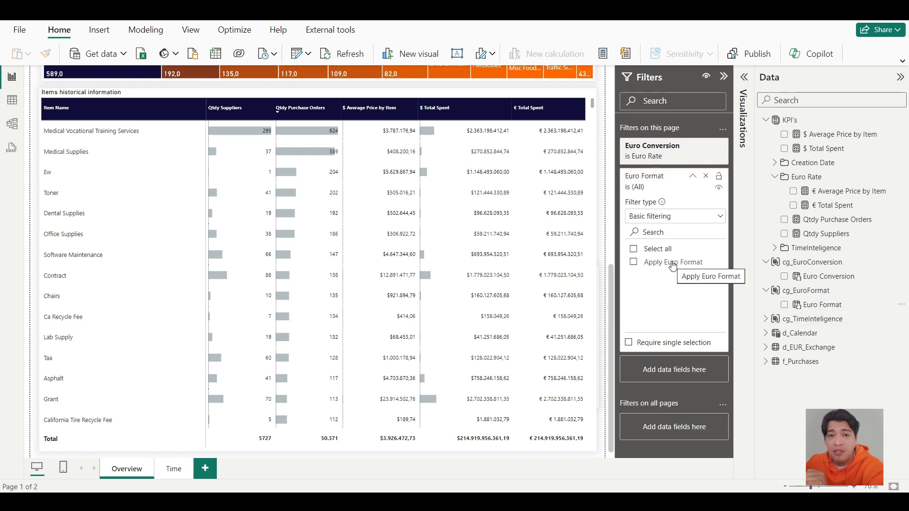
pyautogui.click(673, 263)
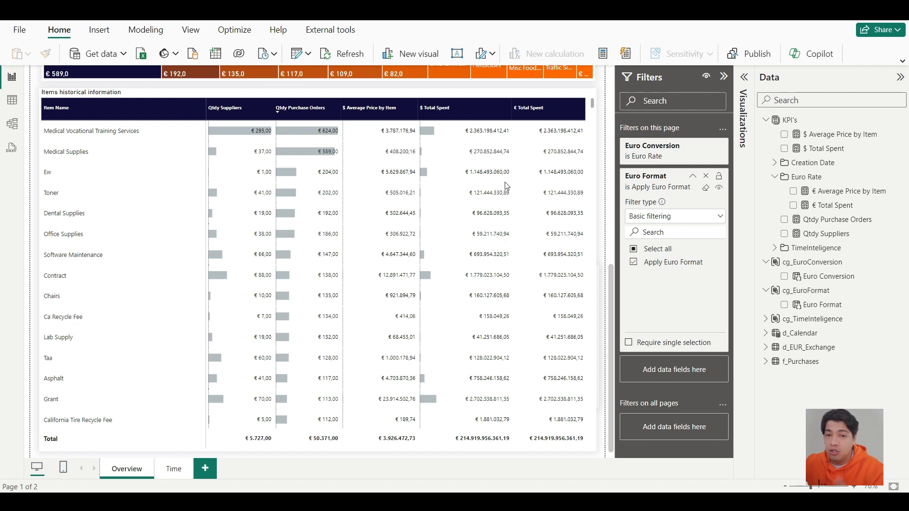
# Wrap the Apply Euro Format item's format string in an IF testing ISSELECTEDMEASURE([$ Total Spent],[$ Average Price by Item]), with the euro format as true result
pyautogui.click(12, 123)
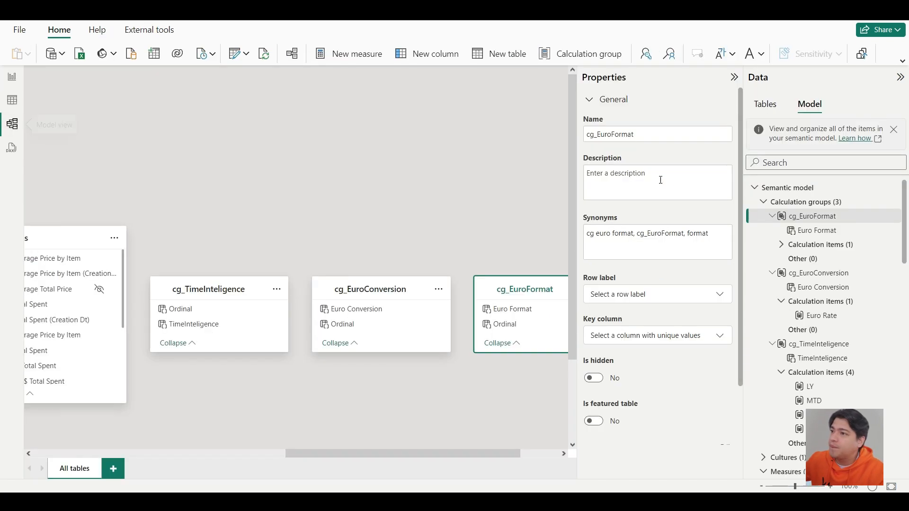
pyautogui.click(819, 230)
pyautogui.click(782, 245)
pyautogui.click(812, 257)
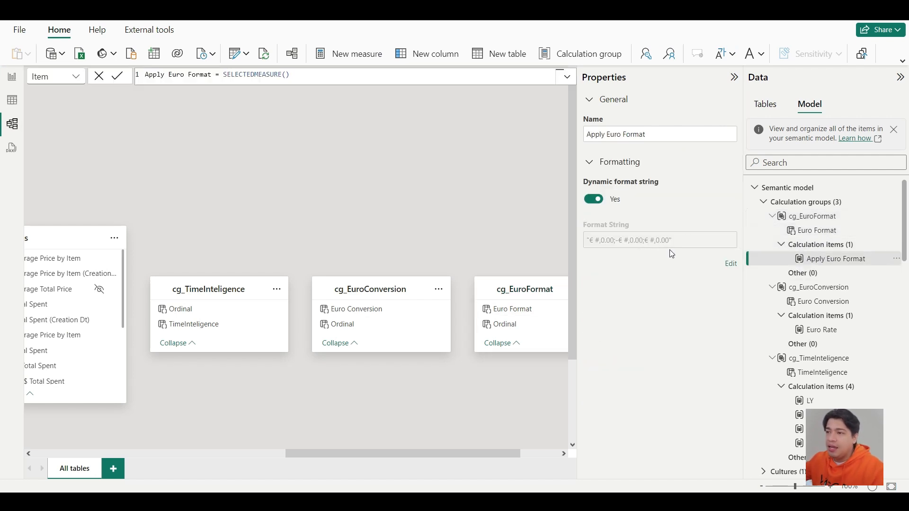
pyautogui.click(730, 265)
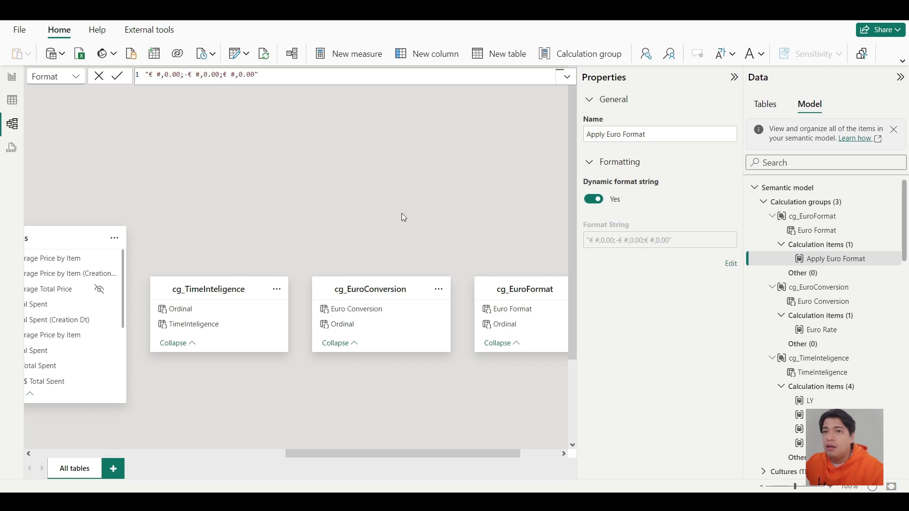
pyautogui.click(149, 76)
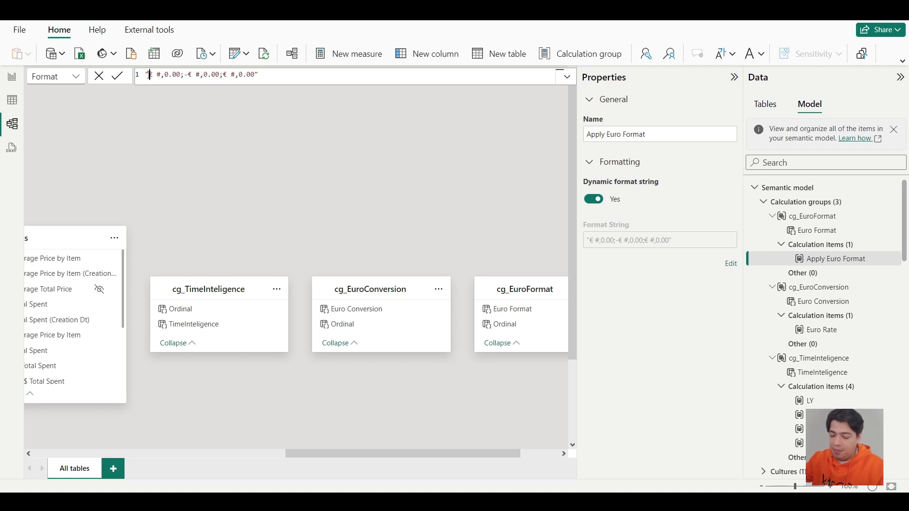
pyautogui.write('IF(')
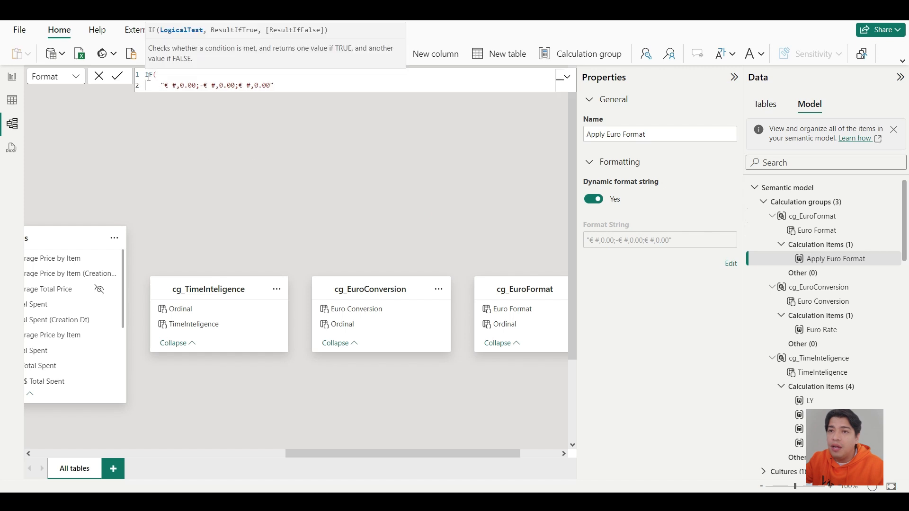
pyautogui.hotkey('shift', 'Return')
pyautogui.write('ISSELECTEDMEASURE([$ Total Spent]')
pyautogui.write(',[$ Average Price by Item]),')
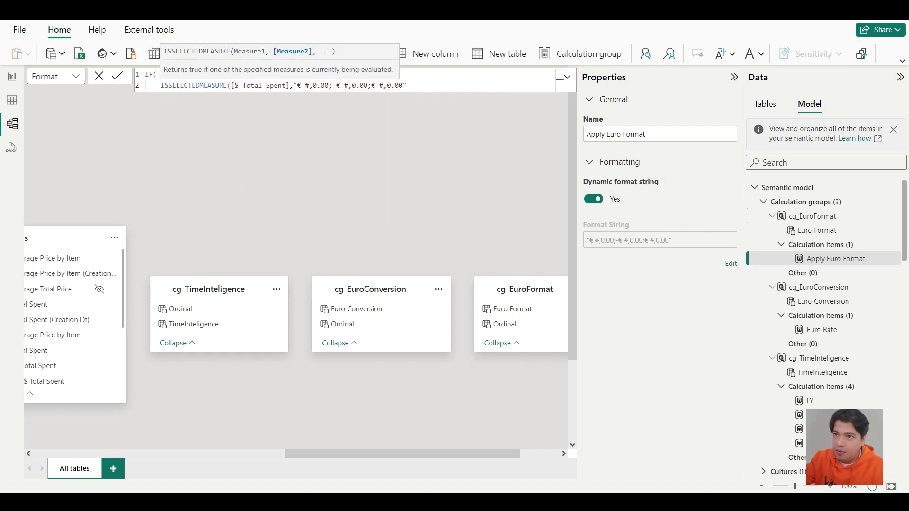
pyautogui.hotkey('shift', 'Return')
# Add "#,0" as the IF's false result, commit the format expression, and show the report page
pyautogui.write(',"#,0")')
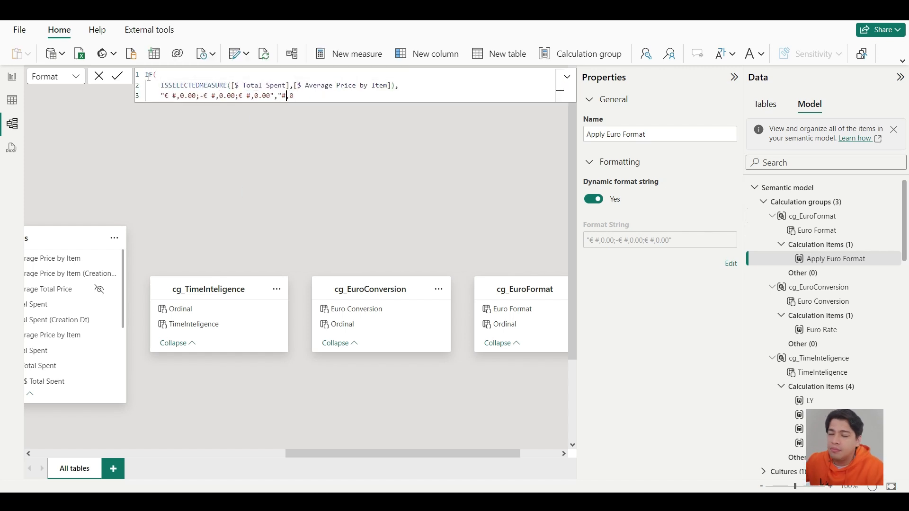
pyautogui.click(117, 76)
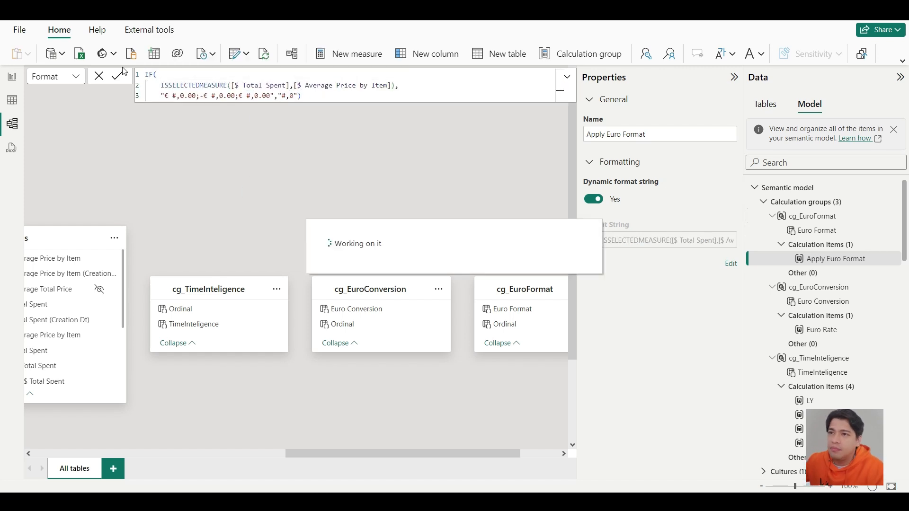
pyautogui.click(6, 76)
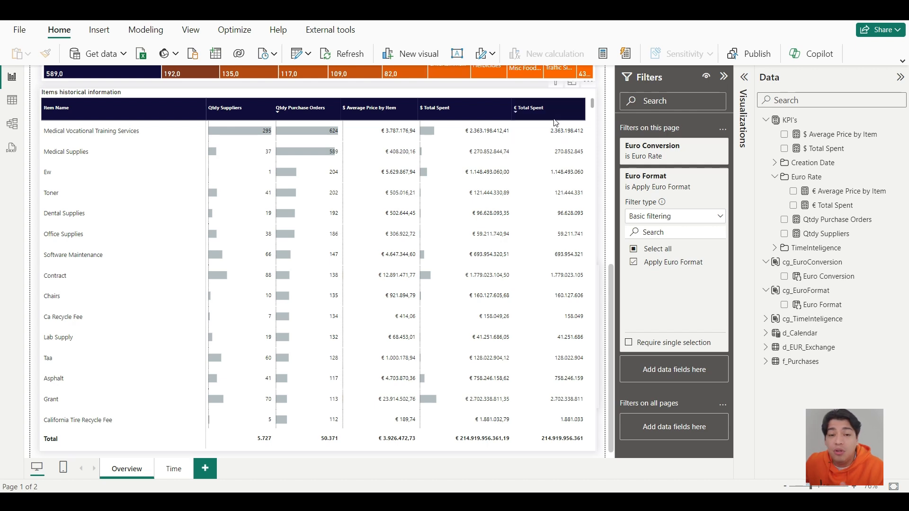
# Remove the € Total Spent measure from the Items historical information matrix and enlarge the report canvas at the page's start
pyautogui.click(555, 122)
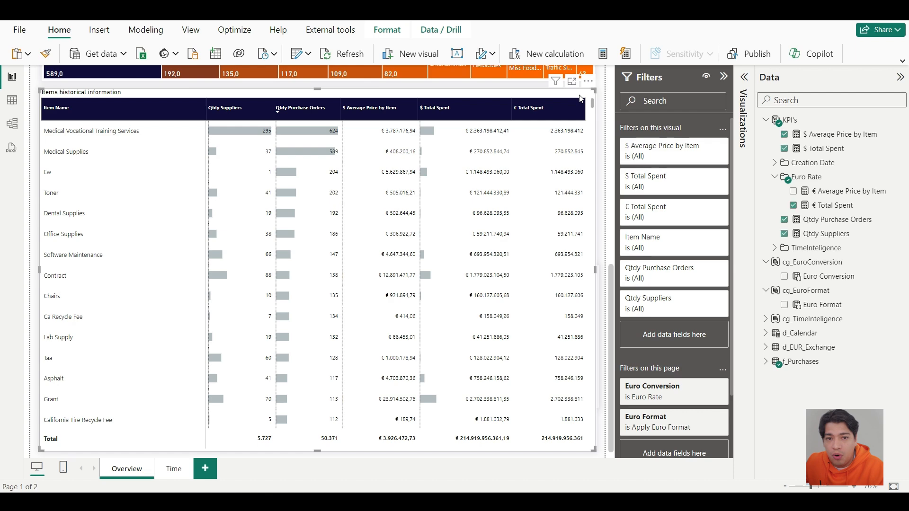
pyautogui.click(750, 369)
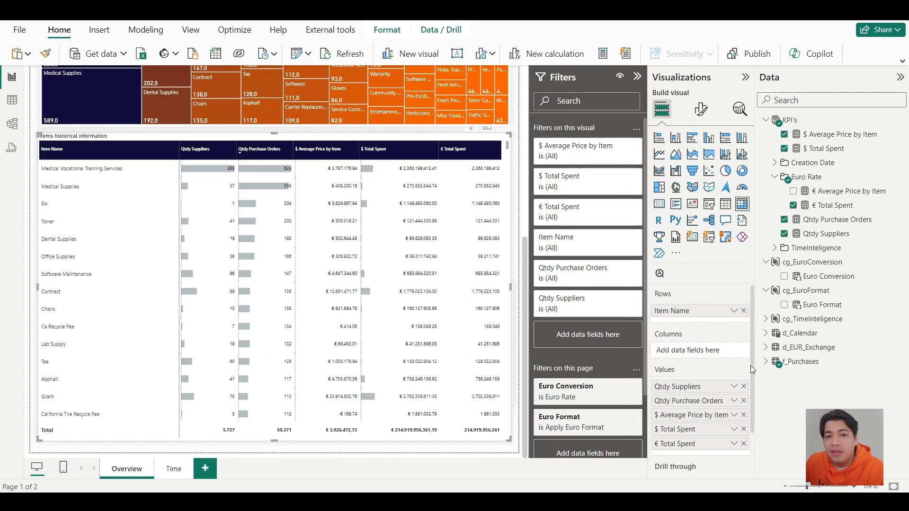
pyautogui.click(744, 444)
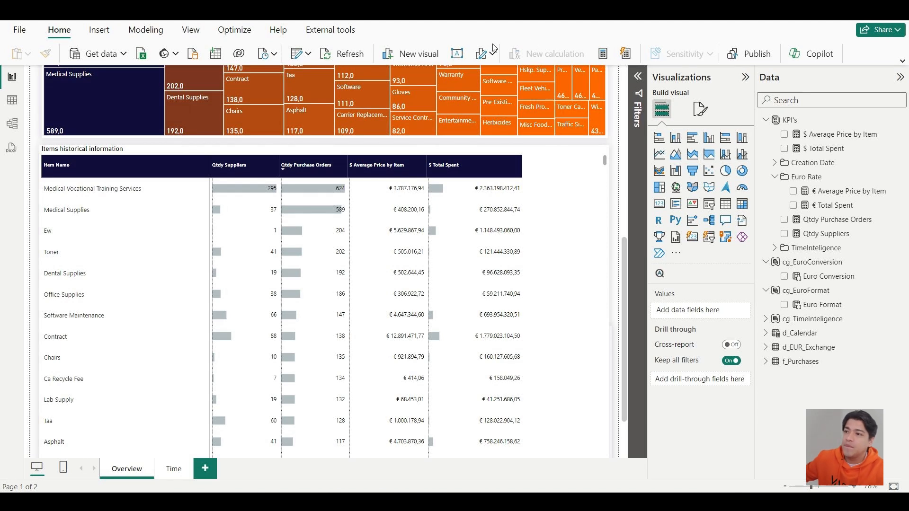
pyautogui.scroll(8, 548, 264)
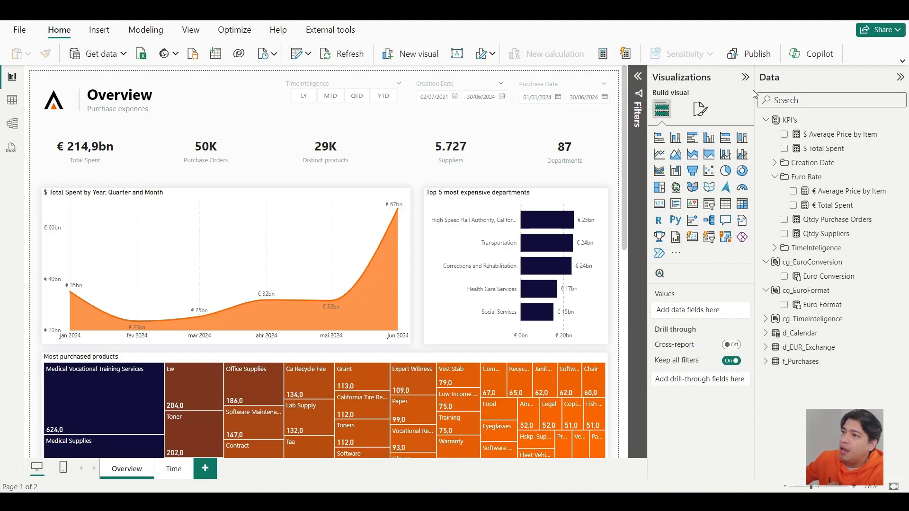
pyautogui.click(746, 77)
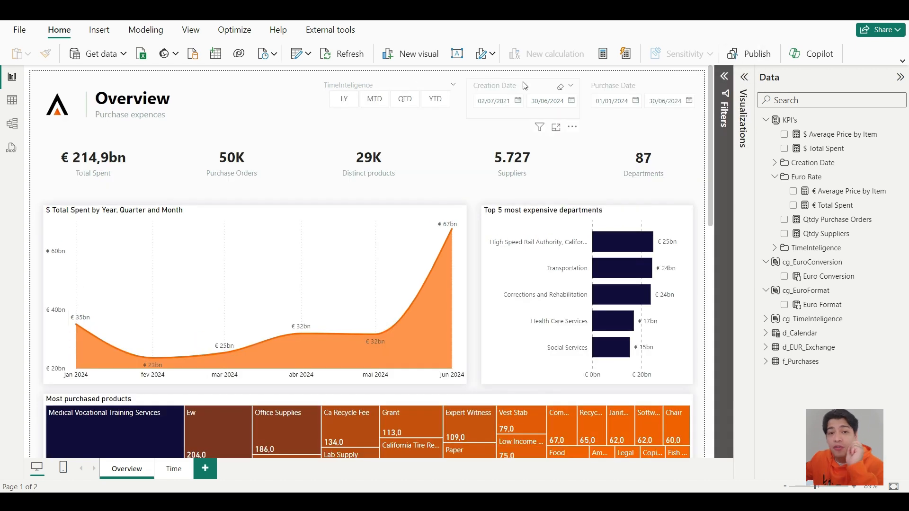
# Compare the Creation Date and Purchase Date slicers on the Overview page
pyautogui.click(501, 91)
pyautogui.click(633, 89)
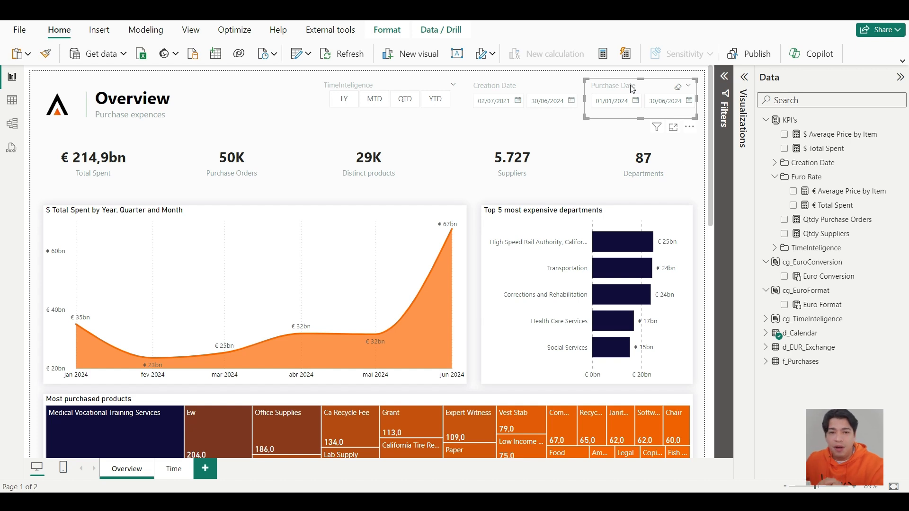
pyautogui.click(542, 89)
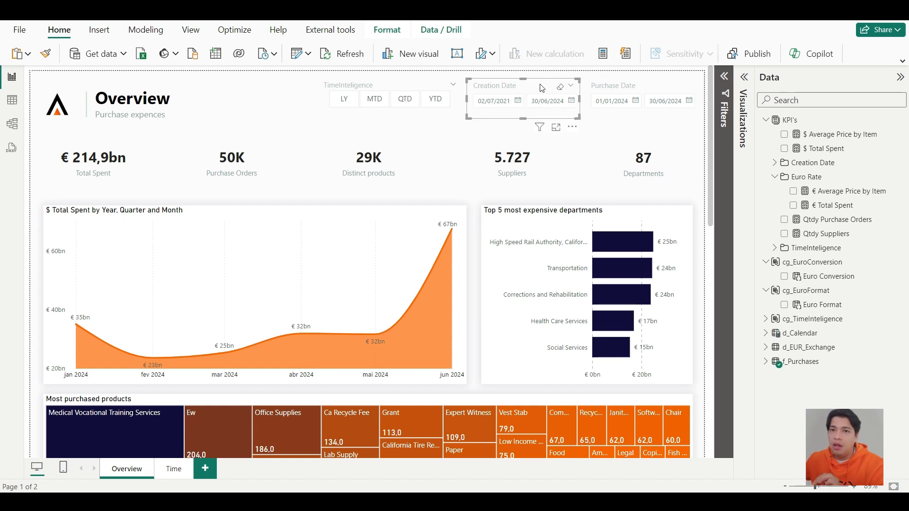
# Examine the relationships between f_Purchases and d_Calendar in the model view, and the formula of the $ Average Price by Item (Creation Dt) measure
pyautogui.click(6, 131)
pyautogui.moveTo(349, 453); pyautogui.dragTo(81, 452)
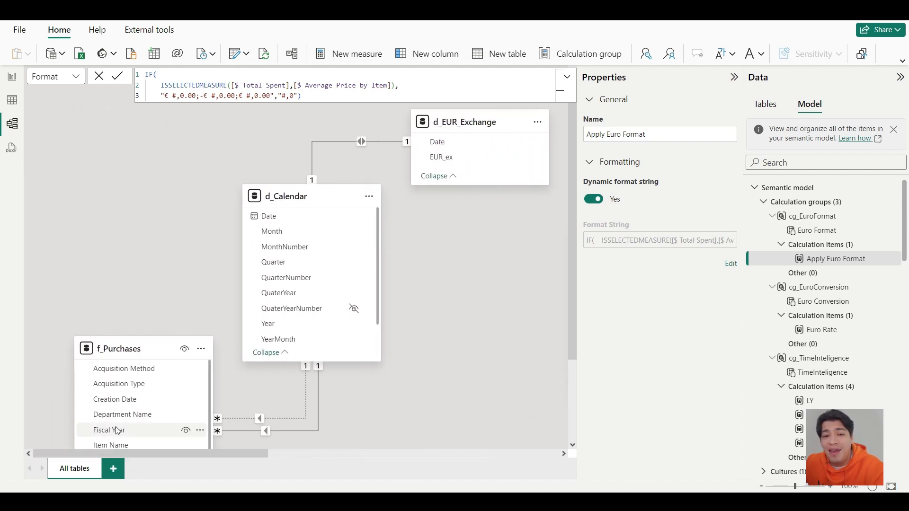
pyautogui.click(246, 432)
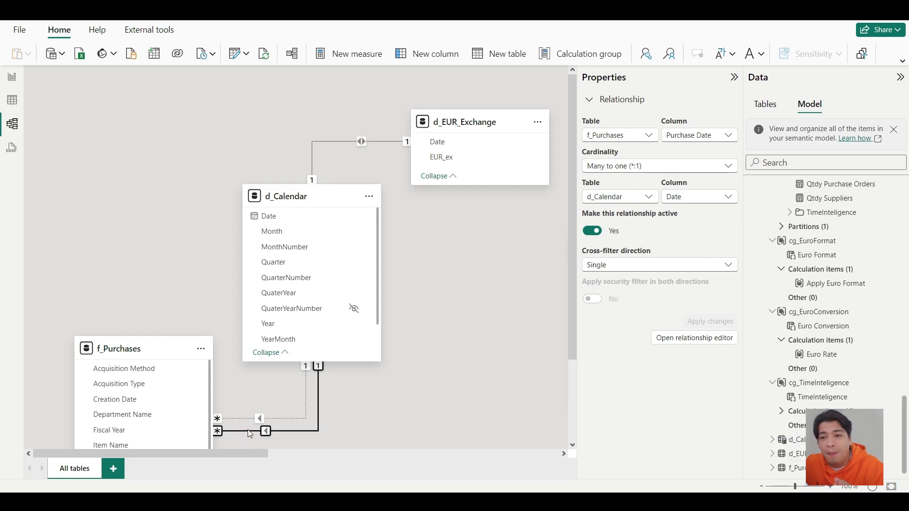
pyautogui.doubleClick(249, 432)
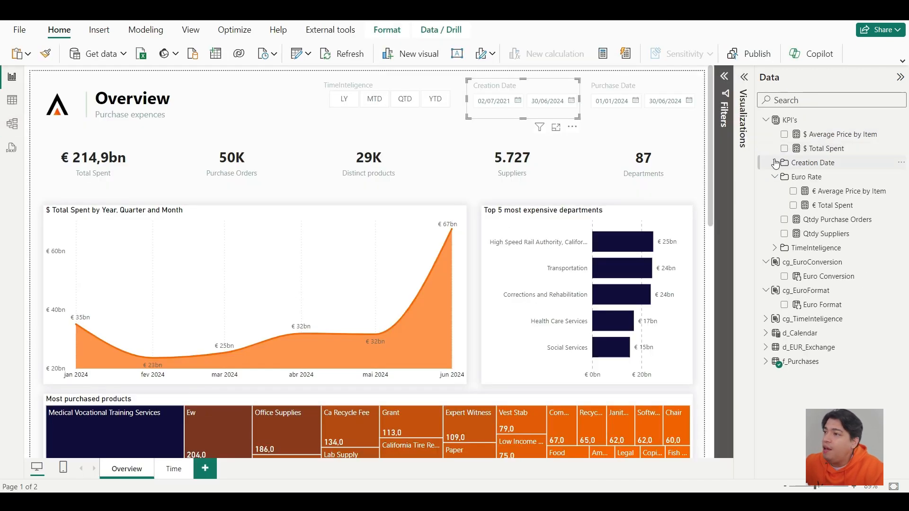
pyautogui.click(775, 163)
pyautogui.click(824, 178)
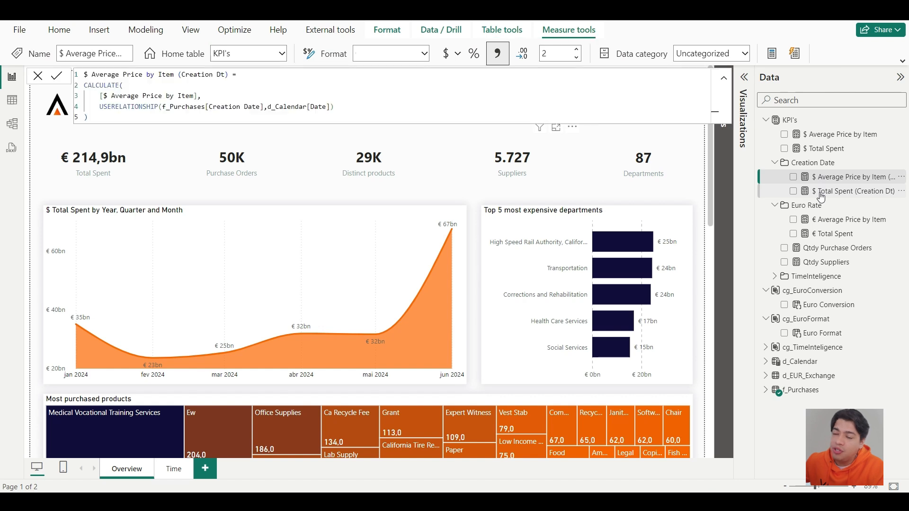
# Return to the model view and create a fourth calculation group in the semantic model
pyautogui.click(12, 124)
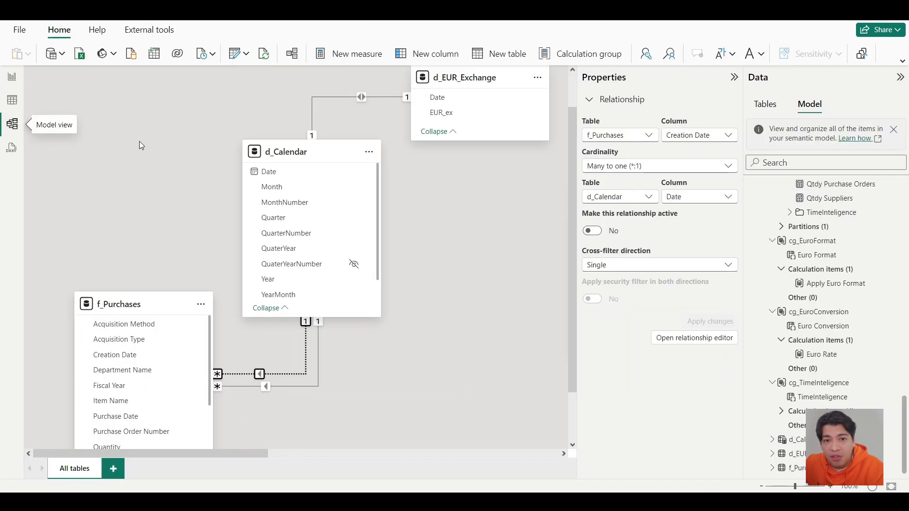
pyautogui.scroll(5, 822, 255)
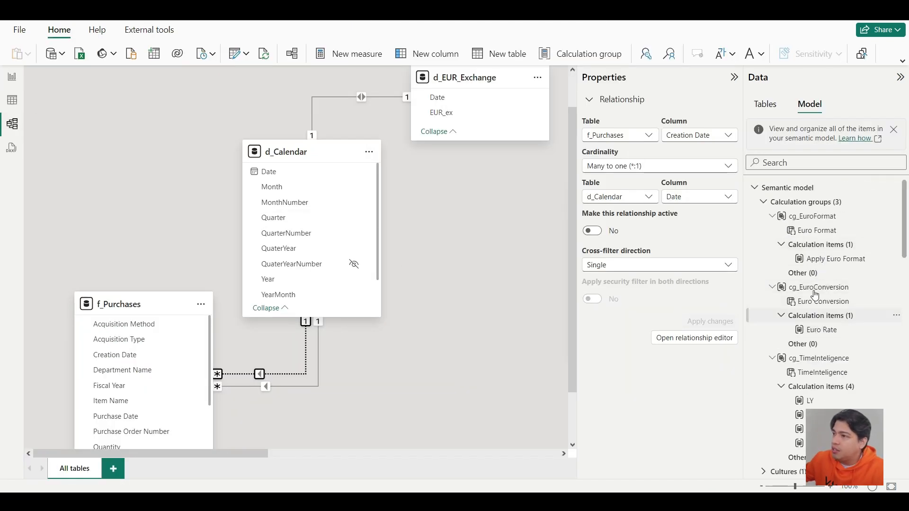
pyautogui.rightClick(828, 204)
pyautogui.click(798, 223)
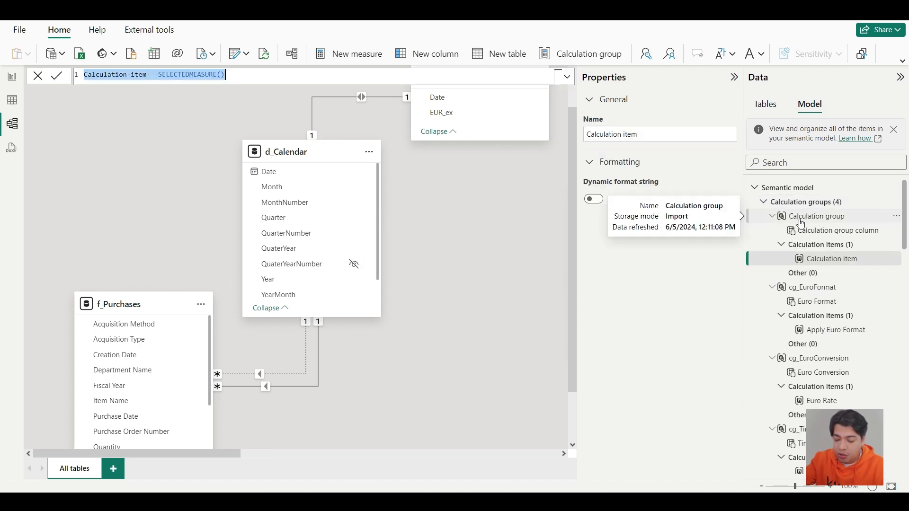
# Name the new calculation item Creation Date and begin its formula as a CALCULATE over SELECTEDMEASURE()
pyautogui.write('Creation')
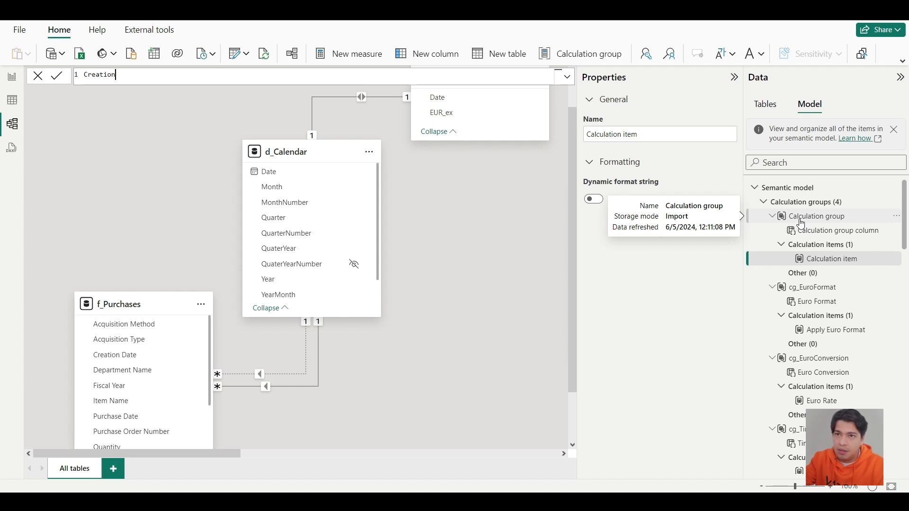
pyautogui.write('gDate =')
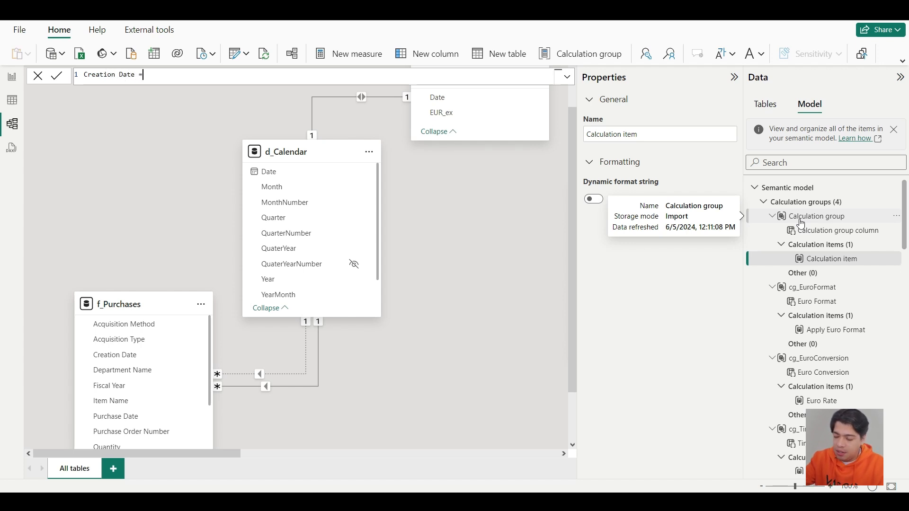
pyautogui.hotkey('shift', 'Return')
pyautogui.write('CALCULATE(')
pyautogui.hotkey('shift', 'Return')
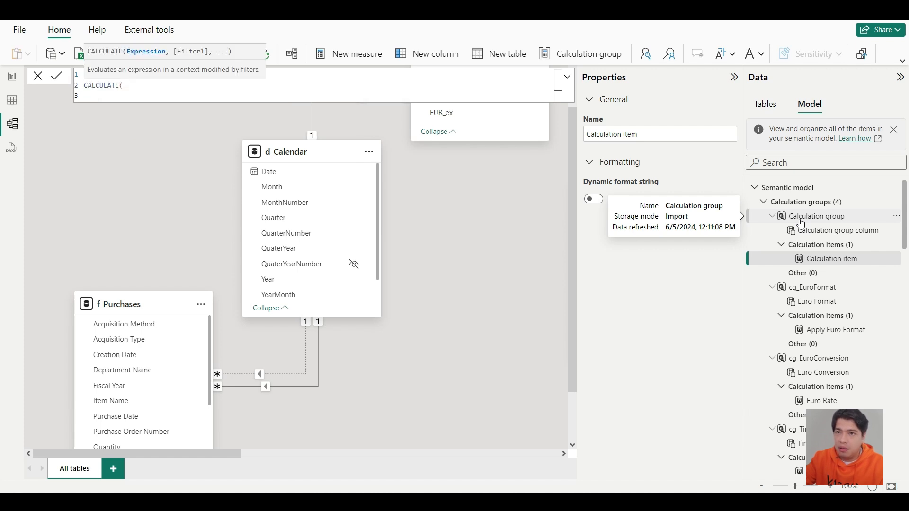
pyautogui.write('SELECTEDM')
pyautogui.press('Tab')
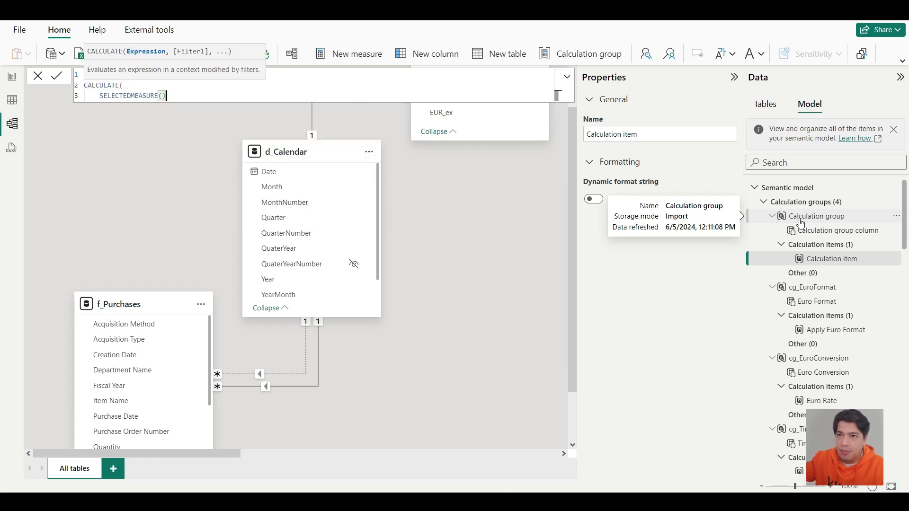
# Complete the Creation Date formula with USERELATIONSHIP(d_Calendar[Date],f_Purchases[Creation Date]) as the filter and commit it
pyautogui.write(',')
pyautogui.hotkey('shift', 'Return')
pyautogui.write('user')
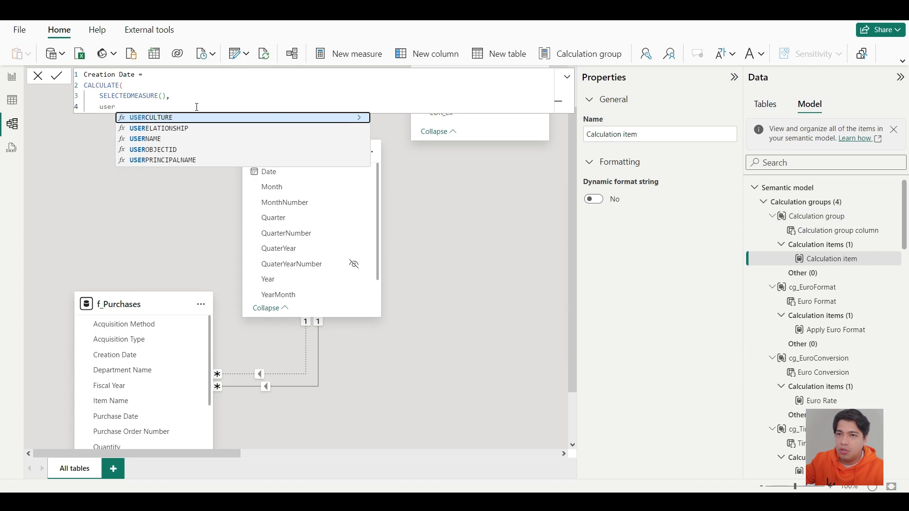
pyautogui.press('Tab')
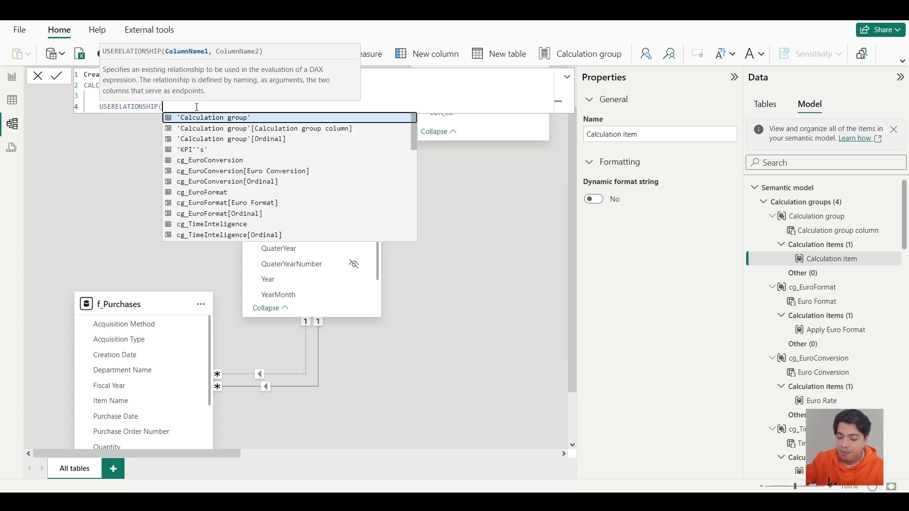
pyautogui.write('date')
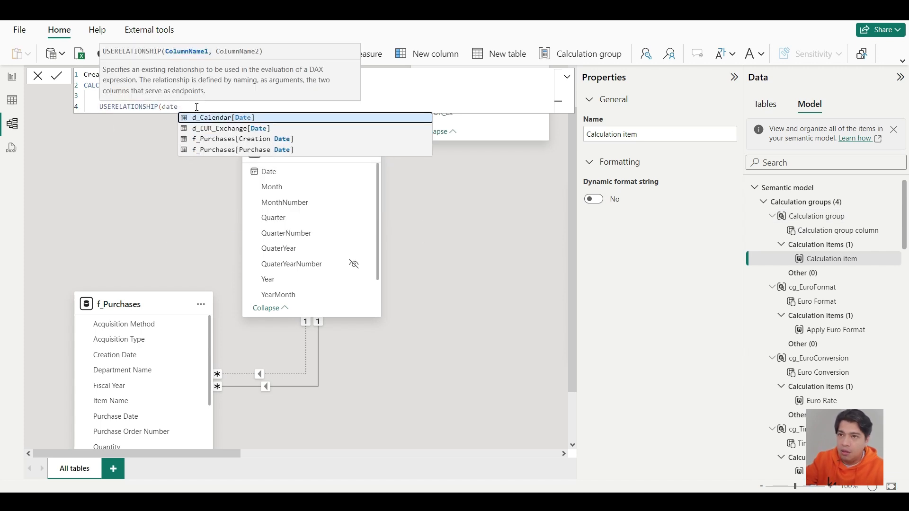
pyautogui.press('Tab')
pyautogui.write(',crea')
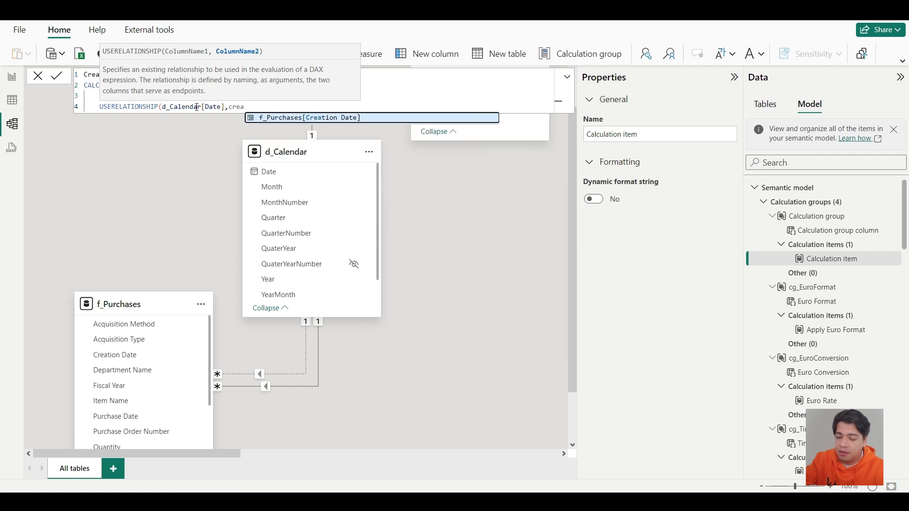
pyautogui.press('Tab')
pyautogui.write(')')
pyautogui.hotkey('shift', 'Return')
pyautogui.write(')')
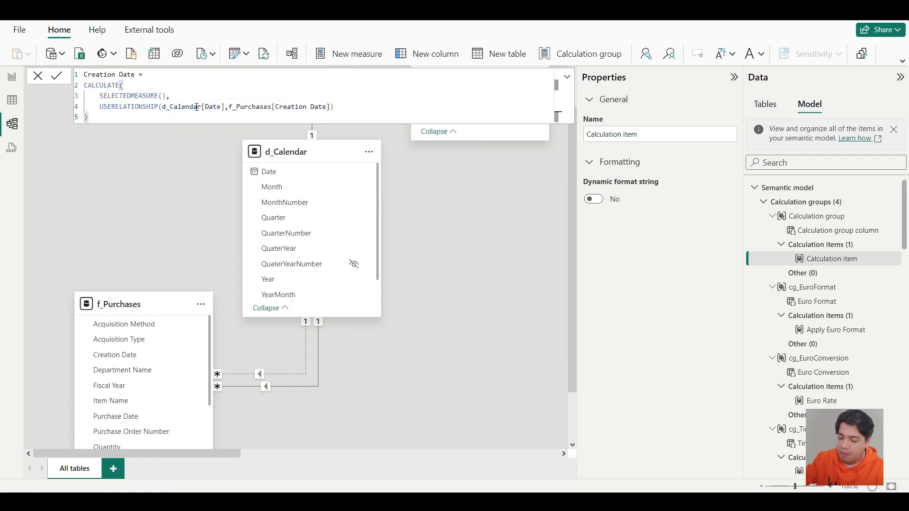
pyautogui.press('Return')
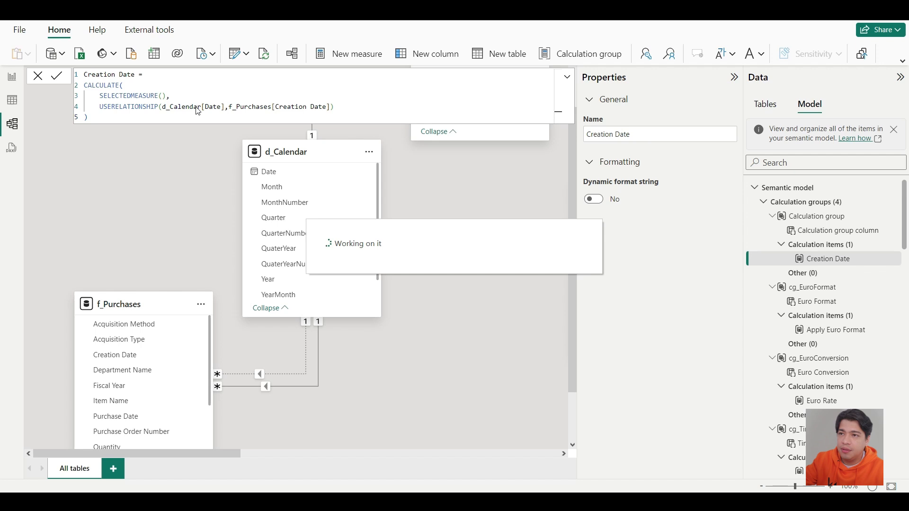
# Add a second calculation item to the new group, defined as Purchase Date = SELECTEDMEASURE()
pyautogui.rightClick(832, 247)
pyautogui.click(809, 264)
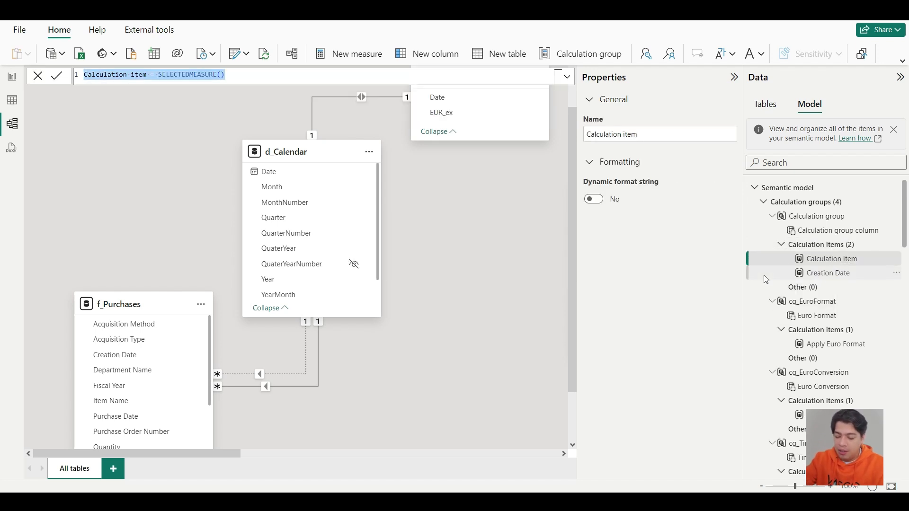
pyautogui.write('Purchase Date')
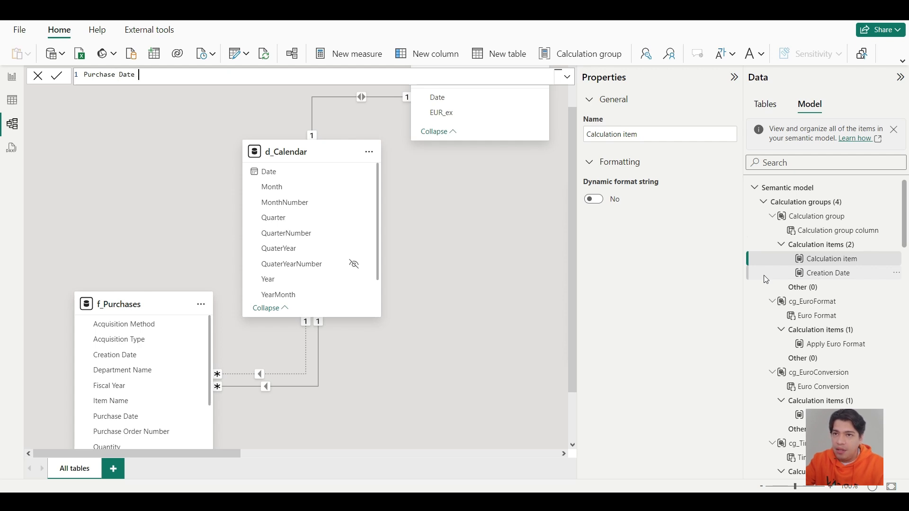
pyautogui.write(' = sele')
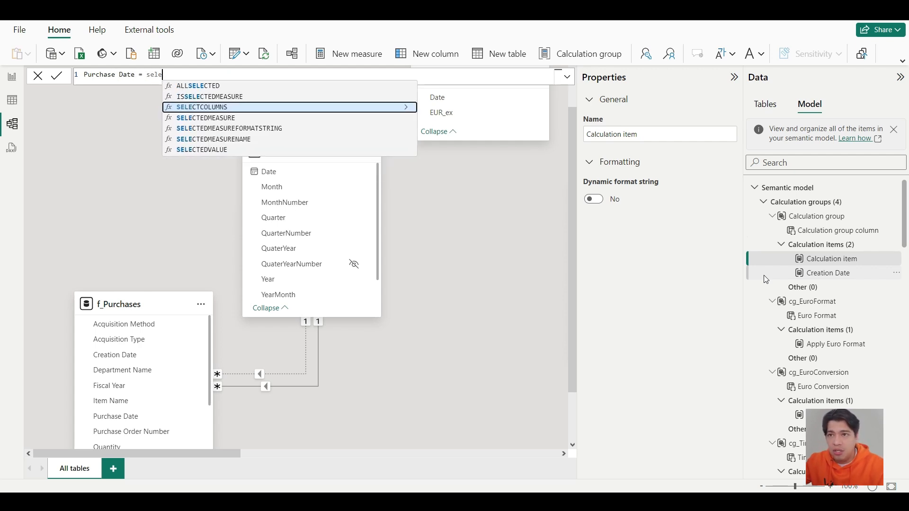
pyautogui.press('Down')
pyautogui.press('Tab')
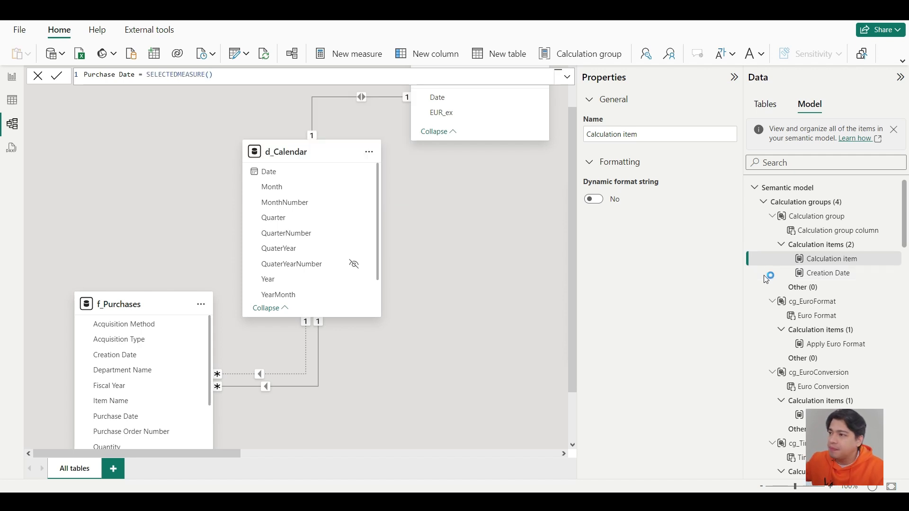
pyautogui.press('Return')
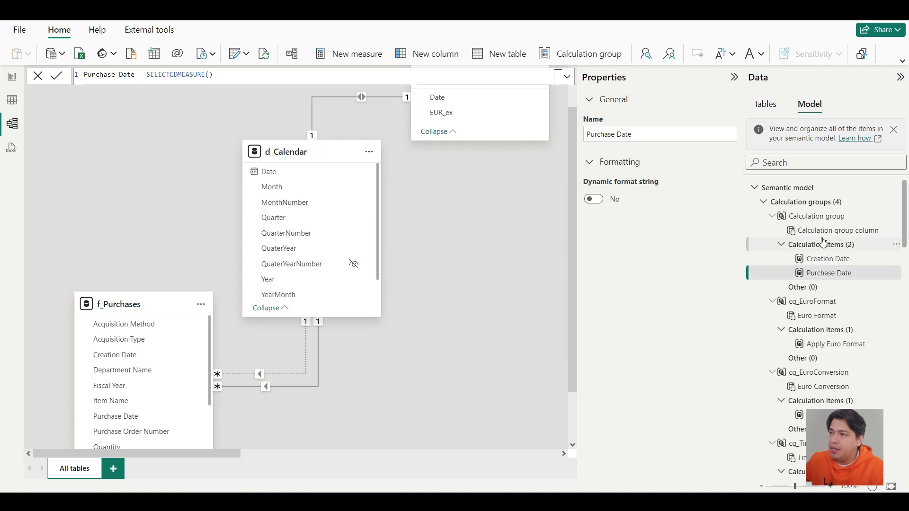
# Rename the new calculation group's column as Creation Date and the group itself as cg_CreationDate
pyautogui.doubleClick(829, 232)
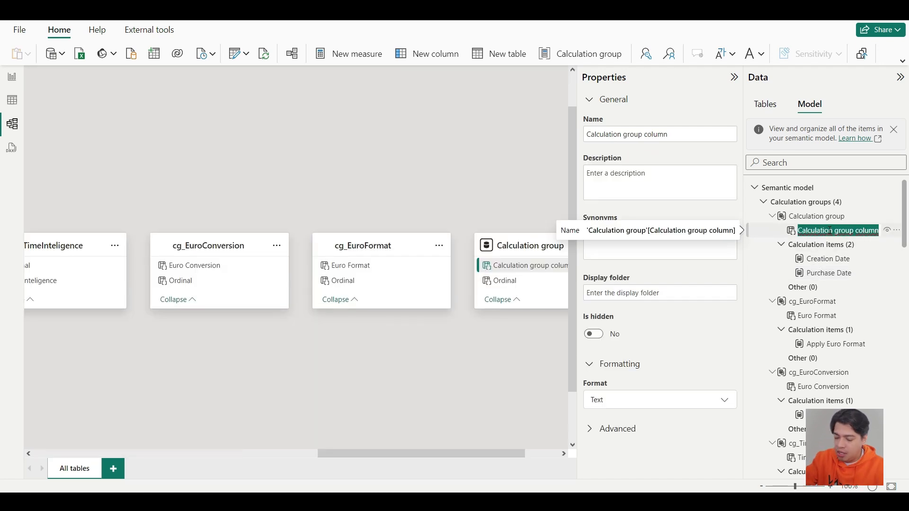
pyautogui.write('Creation')
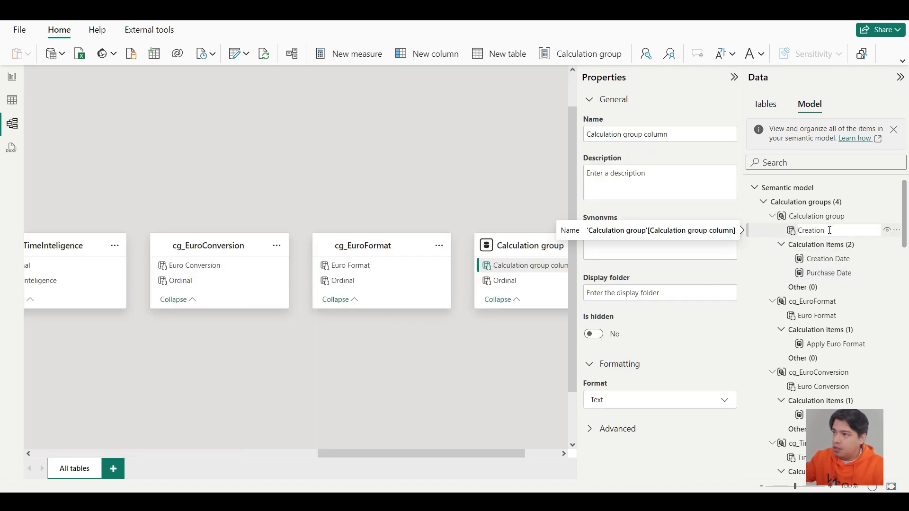
pyautogui.write(' Date')
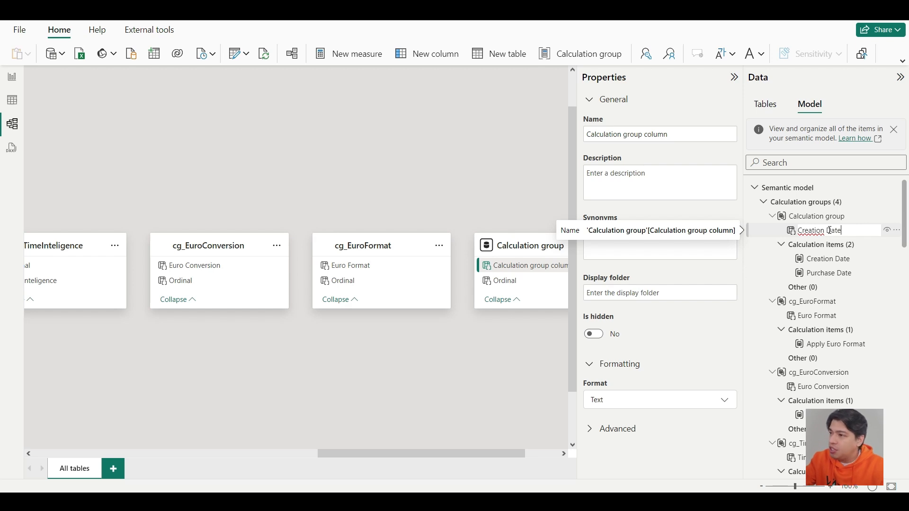
pyautogui.press('Return')
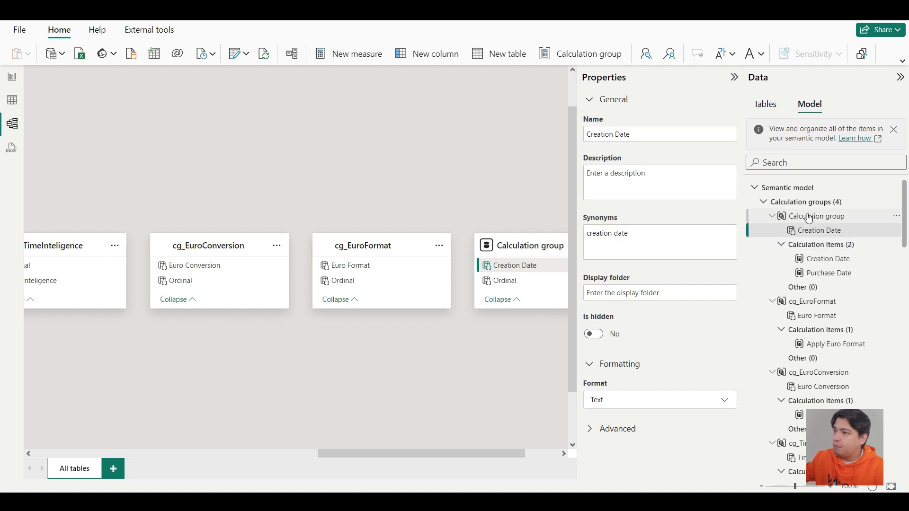
pyautogui.doubleClick(809, 218)
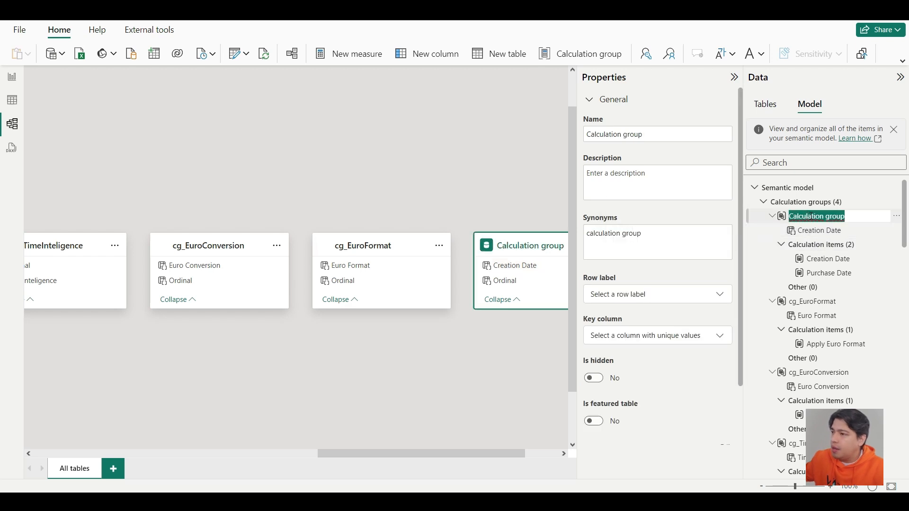
pyautogui.write('cg_CreationDate')
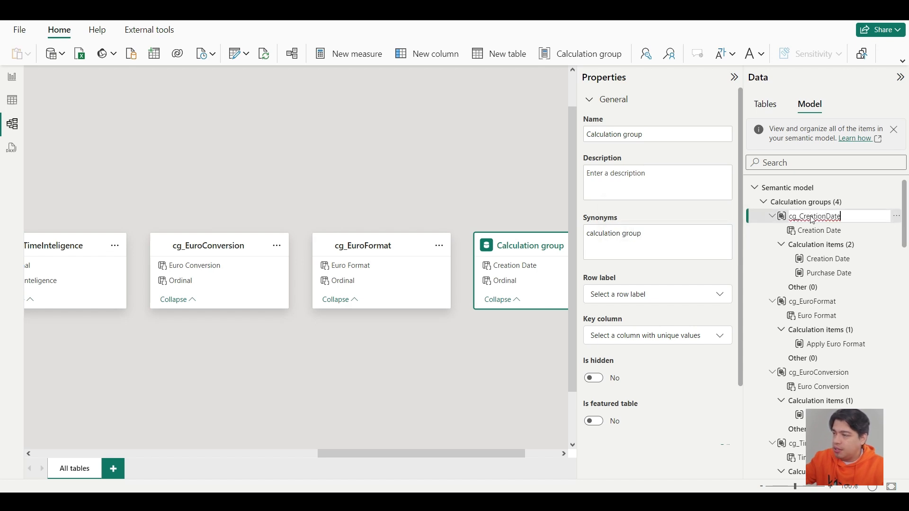
pyautogui.press('Return')
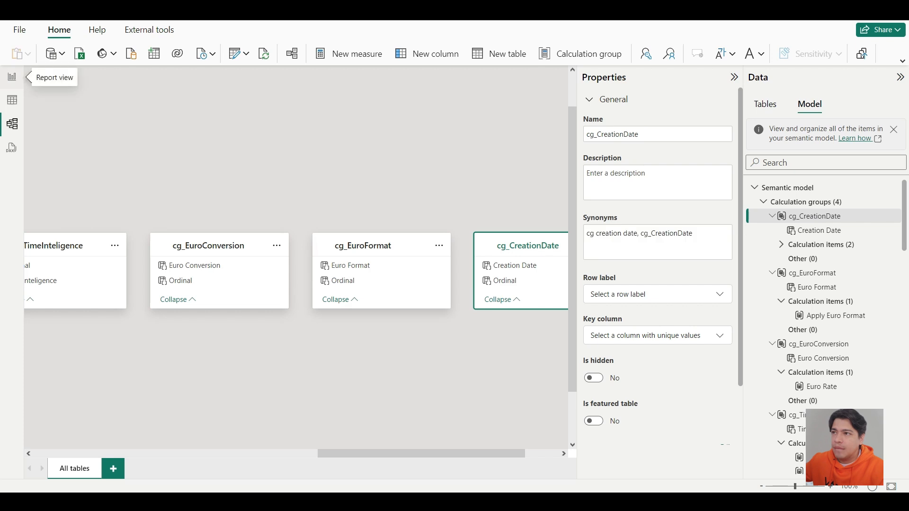
# Return to the report's Overview page and rename the Purchase Date slicer's field as Date
pyautogui.click(12, 76)
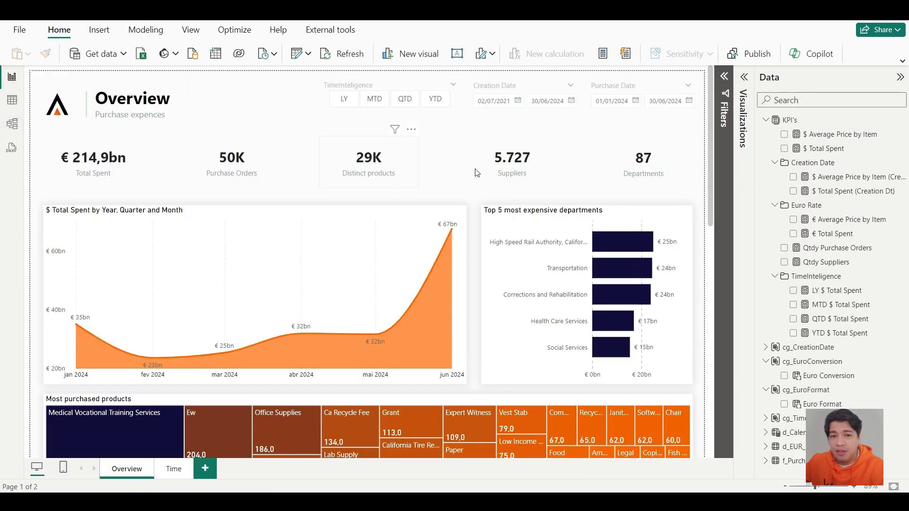
pyautogui.click(633, 87)
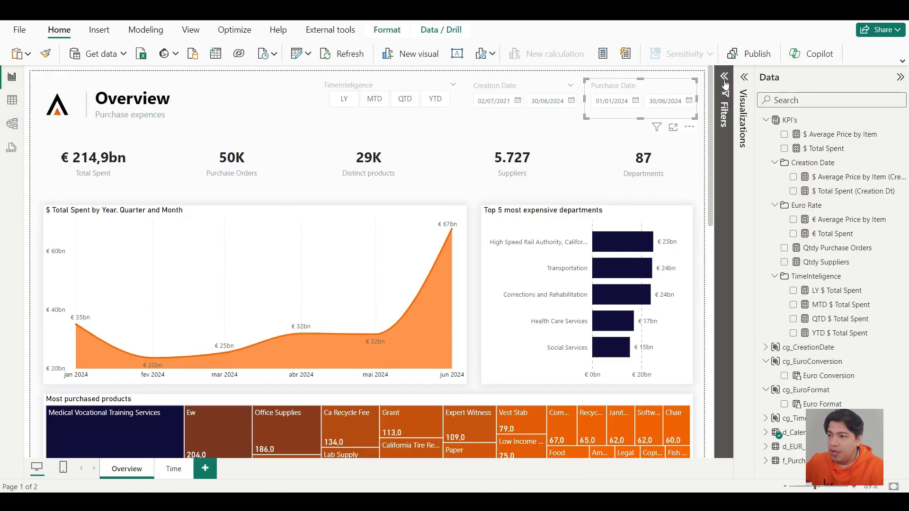
pyautogui.click(743, 82)
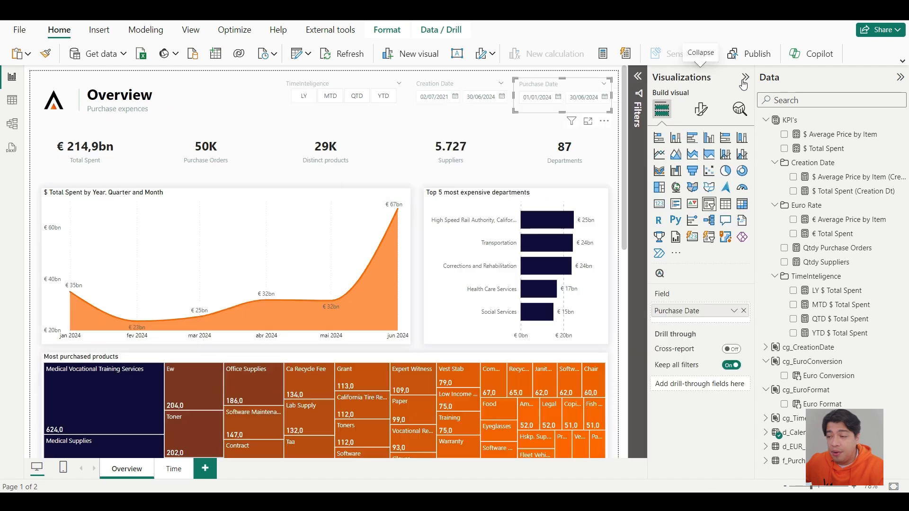
pyautogui.doubleClick(677, 311)
pyautogui.hotkey('ctrl', 'a')
pyautogui.write('Da')
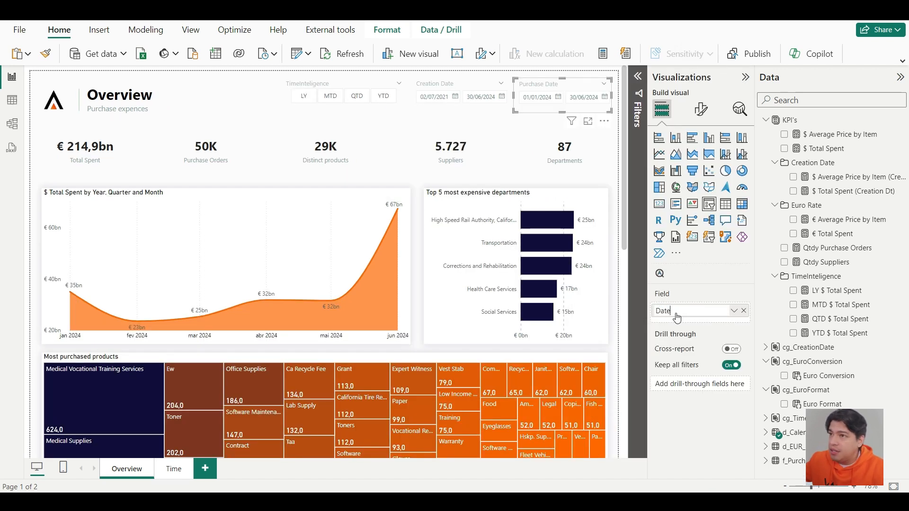
pyautogui.press('Return')
# Replace the Creation Date slicer's field with the Creation Date column from cg_CreationDate and widen the slicer to fit its option names
pyautogui.click(450, 84)
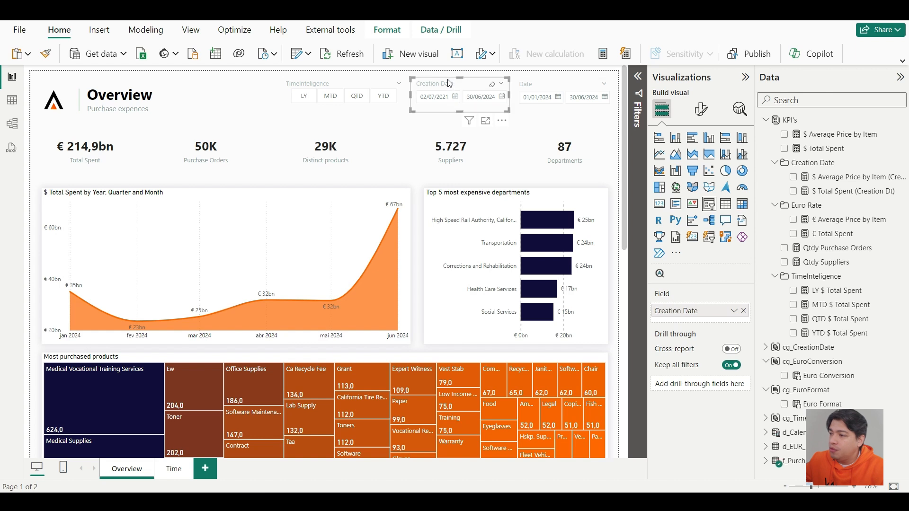
pyautogui.press('Delete')
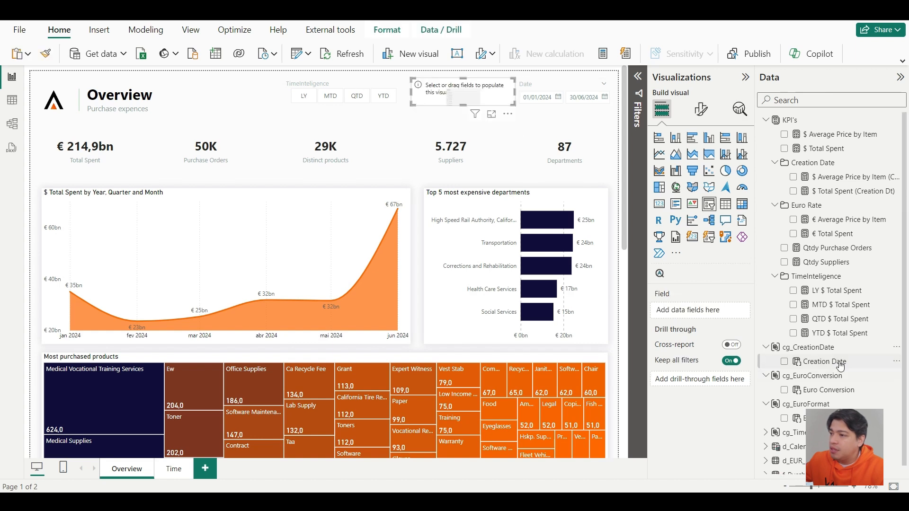
pyautogui.moveTo(838, 363); pyautogui.dragTo(719, 316)
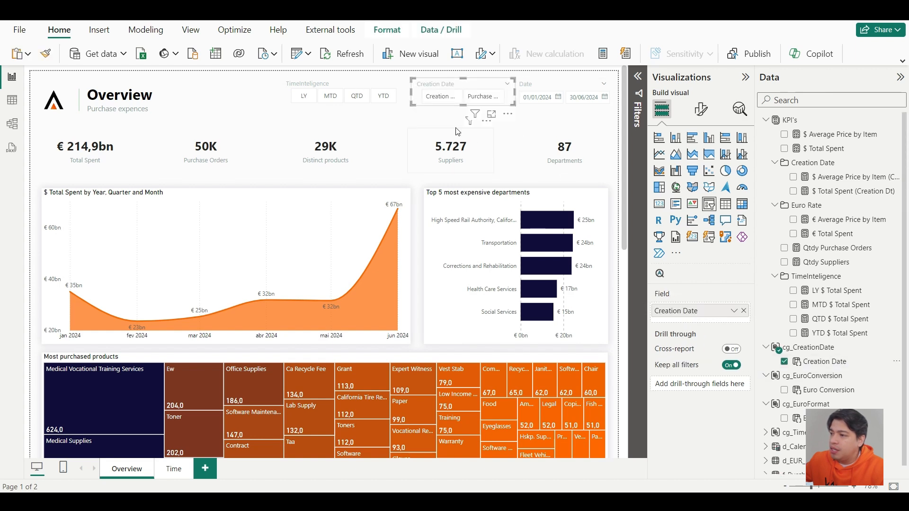
pyautogui.moveTo(411, 91); pyautogui.dragTo(347, 86)
pyautogui.click(270, 133)
pyautogui.click(414, 84)
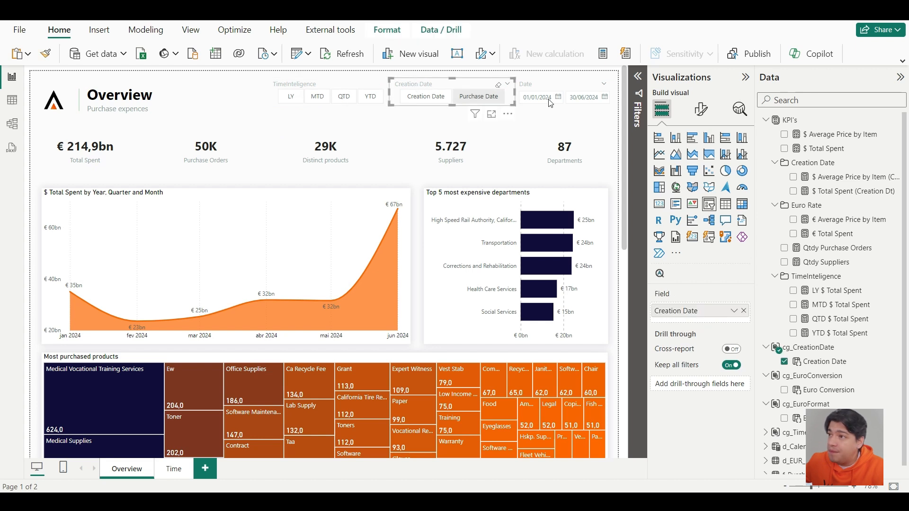
# Turn on single selection in the Creation Date slicer's settings
pyautogui.click(701, 110)
pyautogui.click(684, 190)
pyautogui.click(682, 278)
# Switch the new slicer from Purchase Date to Creation Date and apply MTD in the TimeInteligence slicer
pyautogui.click(493, 99)
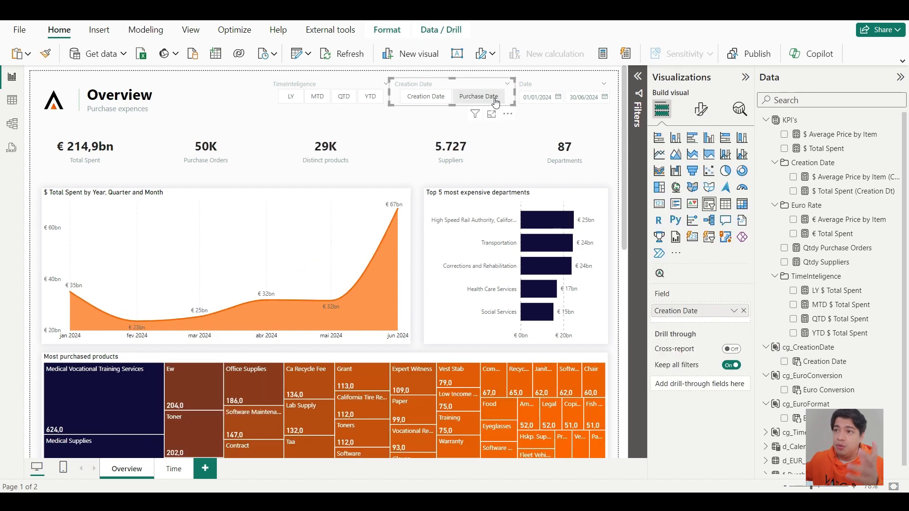
pyautogui.click(427, 105)
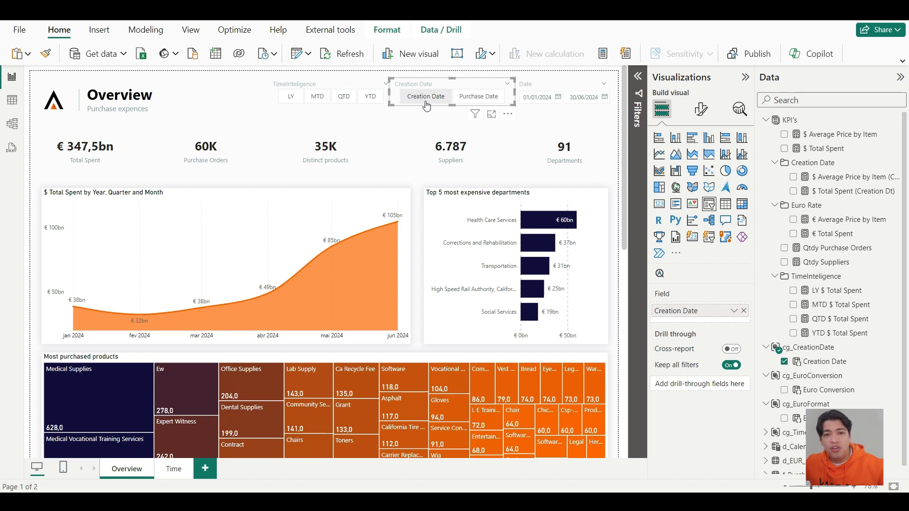
pyautogui.click(319, 102)
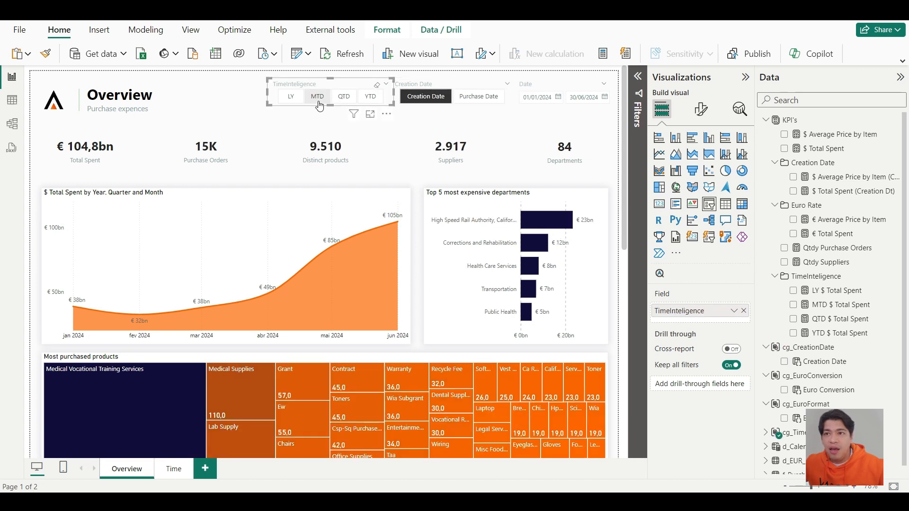